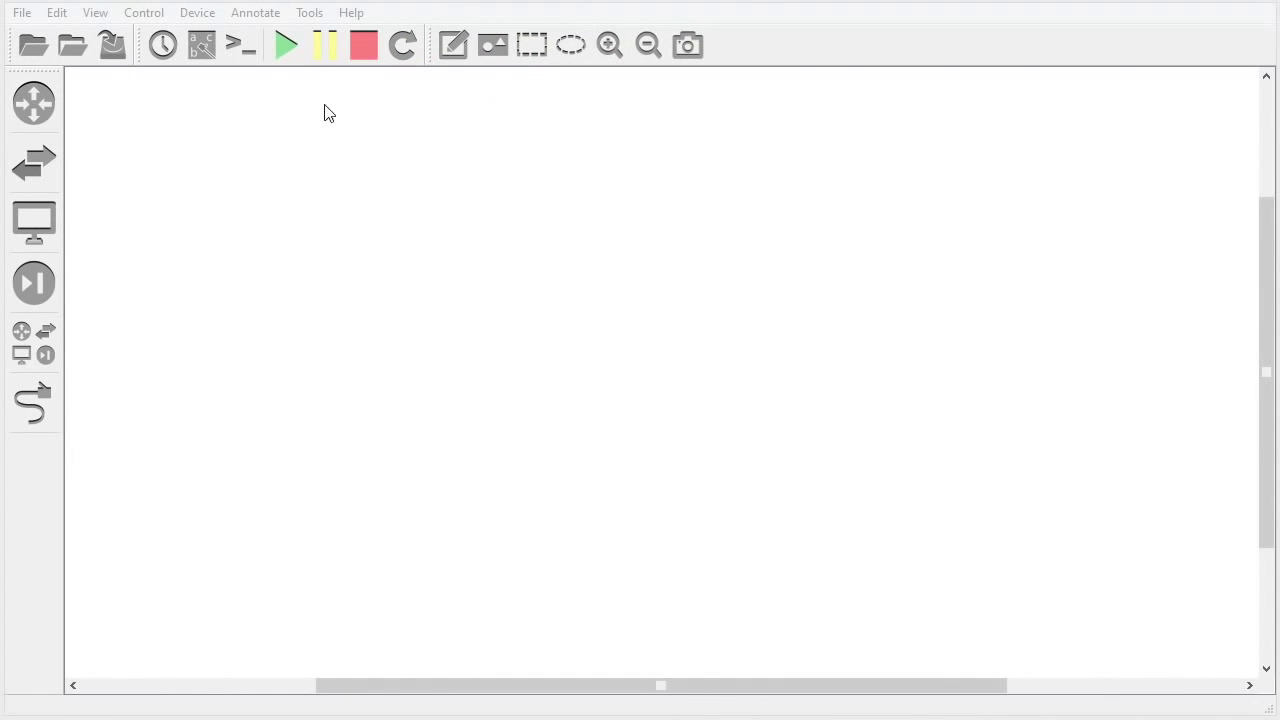
- In Preferences' General tab, set Style to Charcoal (default) and apply it
{"action": "left_click", "coordinate": [56, 12]}
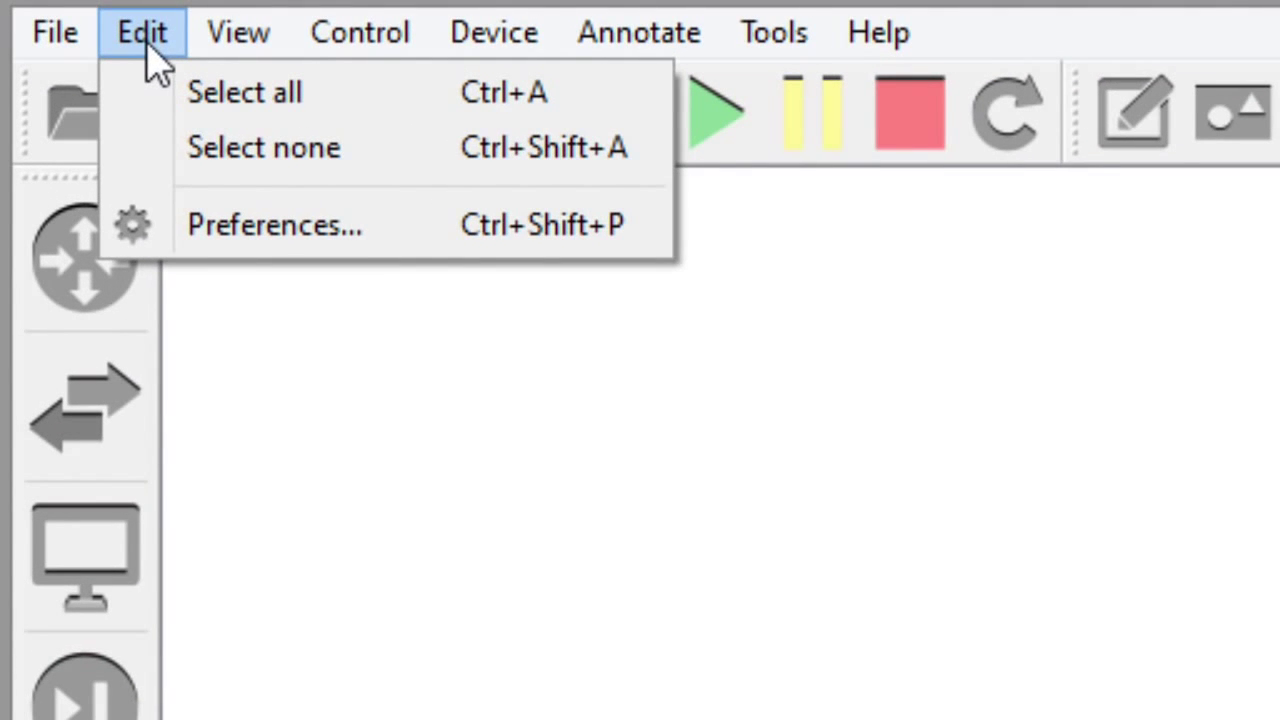
{"action": "left_click", "coordinate": [275, 228]}
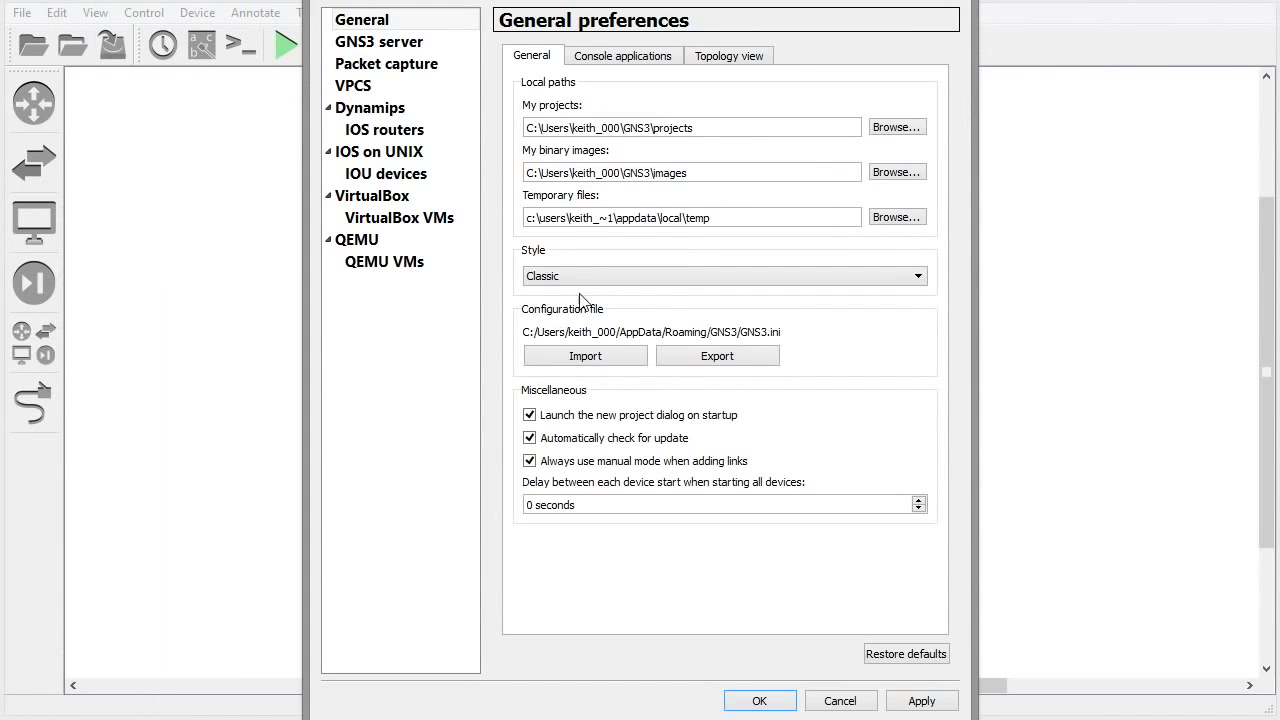
{"action": "left_click", "coordinate": [1073, 521]}
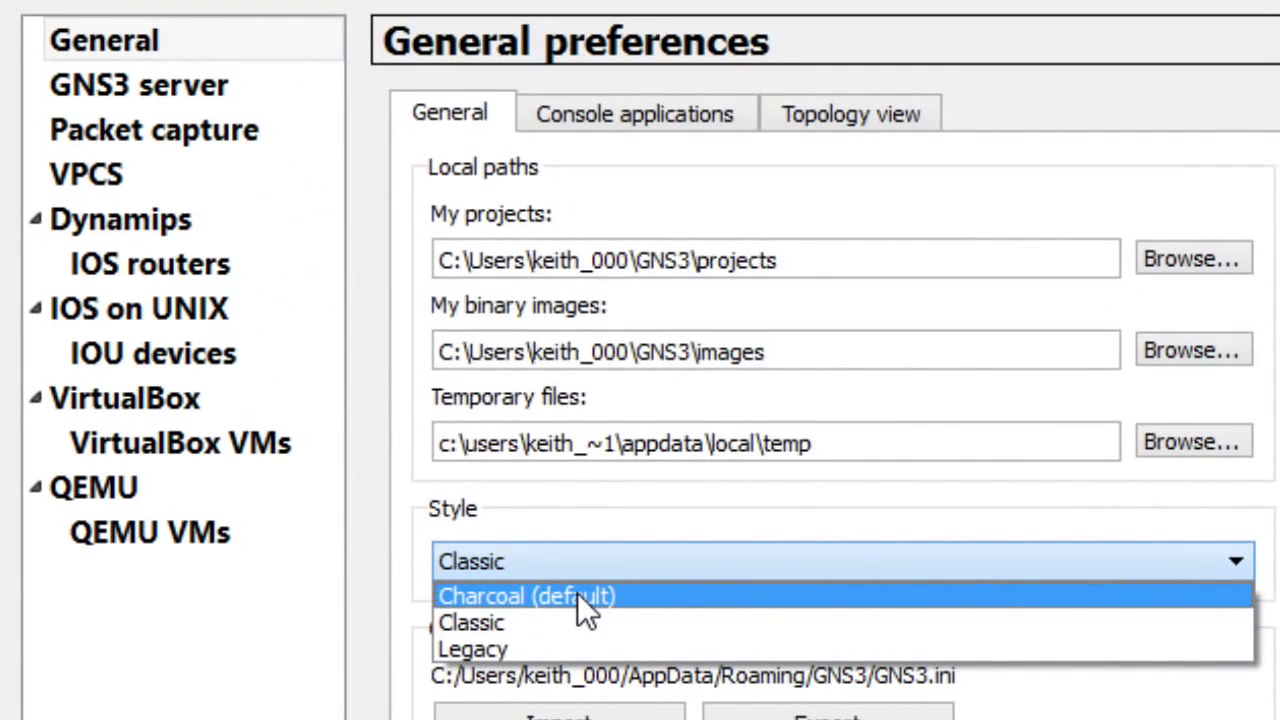
{"action": "left_click", "coordinate": [577, 595]}
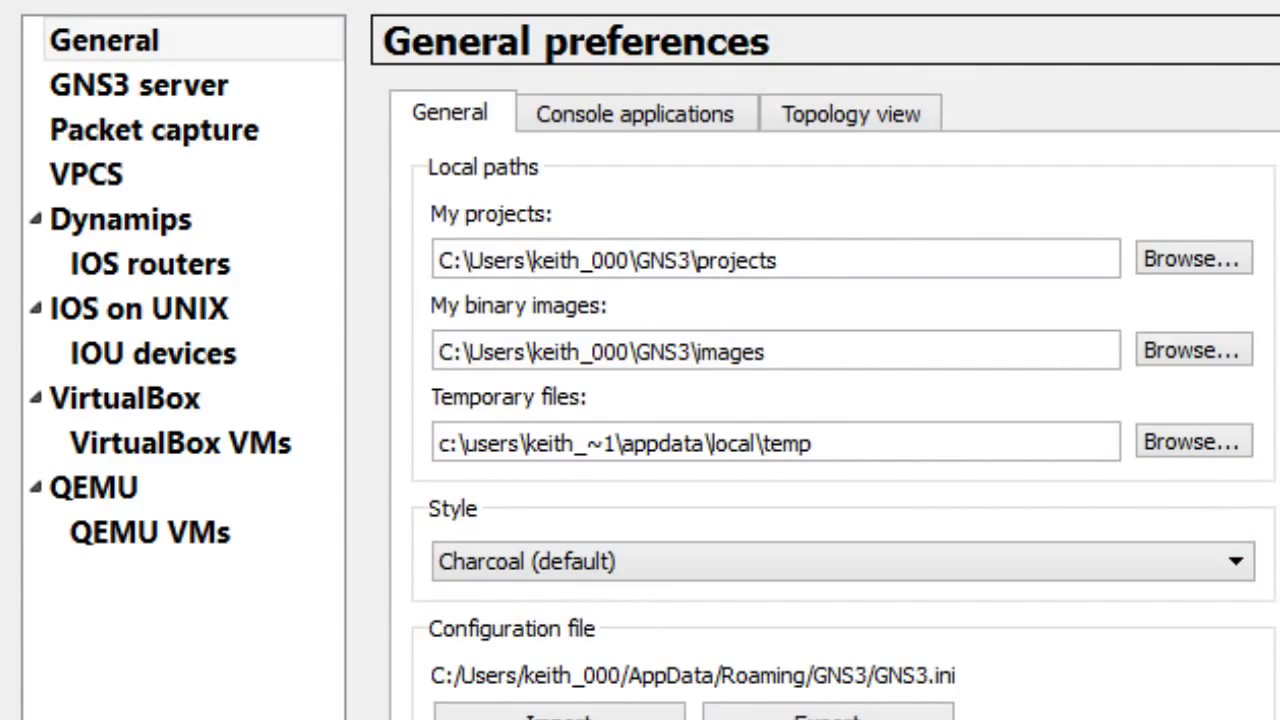
{"action": "left_click", "coordinate": [775, 708]}
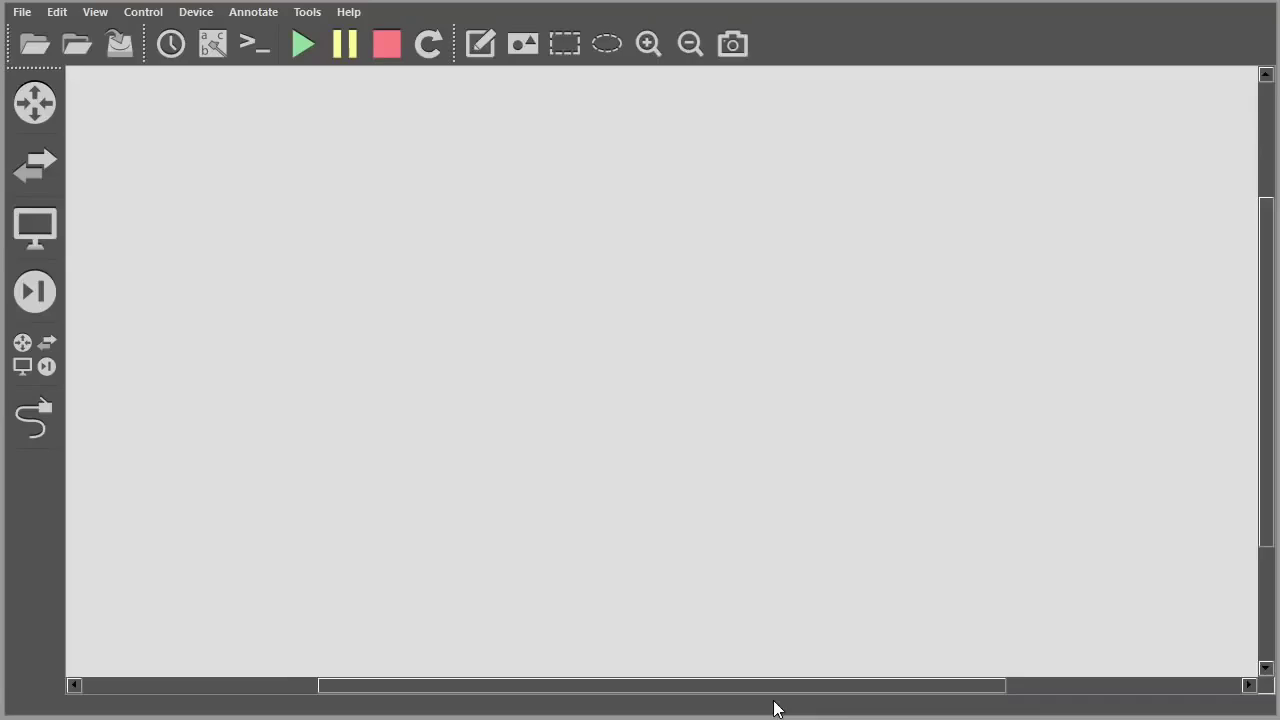
- Place two c7200 routers, R1 and R2, on the canvas
{"action": "left_click", "coordinate": [40, 108]}
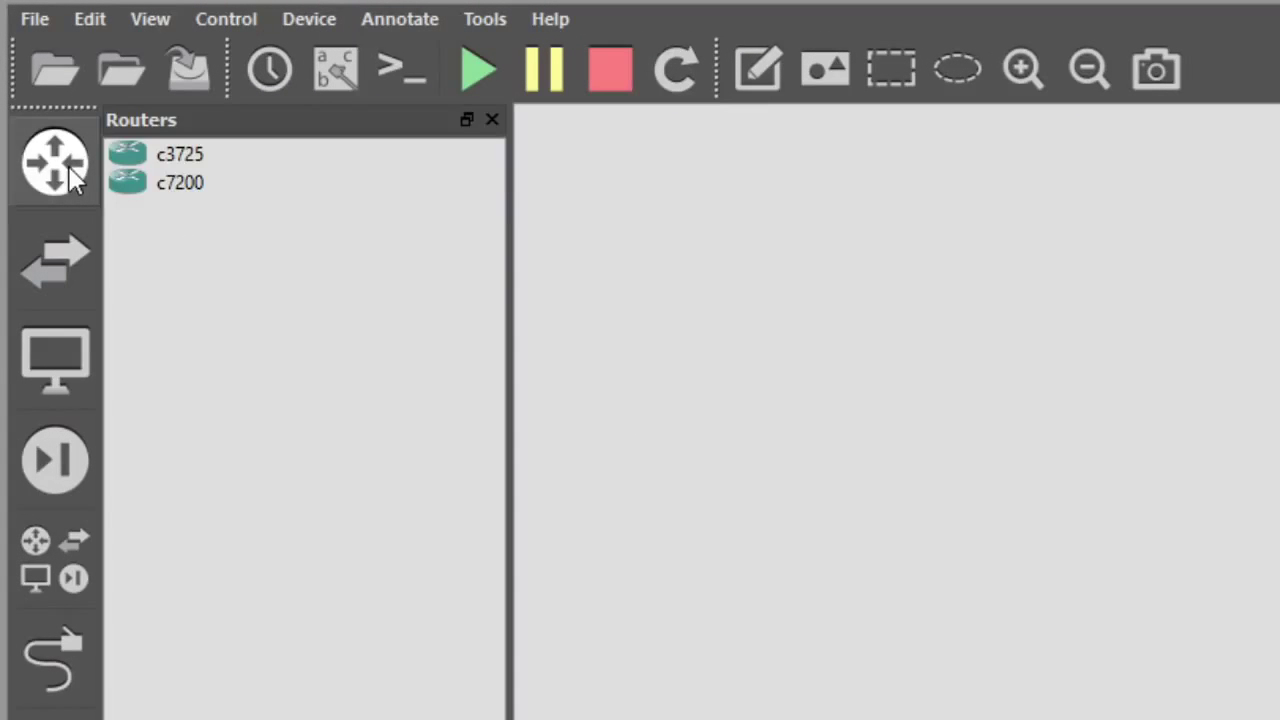
{"action": "left_click_drag", "start_coordinate": [132, 186], "coordinate": [691, 374]}
{"action": "left_click_drag", "start_coordinate": [143, 191], "coordinate": [1044, 398]}
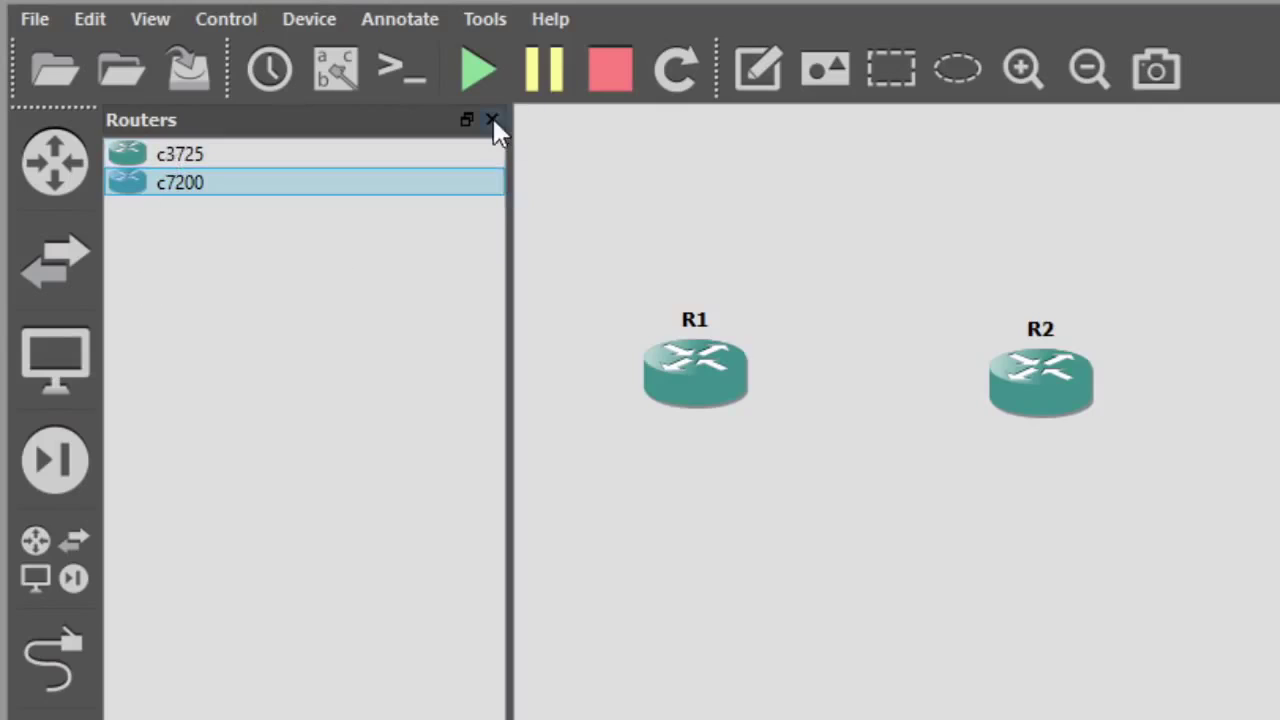
{"action": "left_click", "coordinate": [492, 119]}
- Link R1's Ethernet1/0 to R2's Ethernet1/0 and show interface labels
{"action": "left_click", "coordinate": [66, 657]}
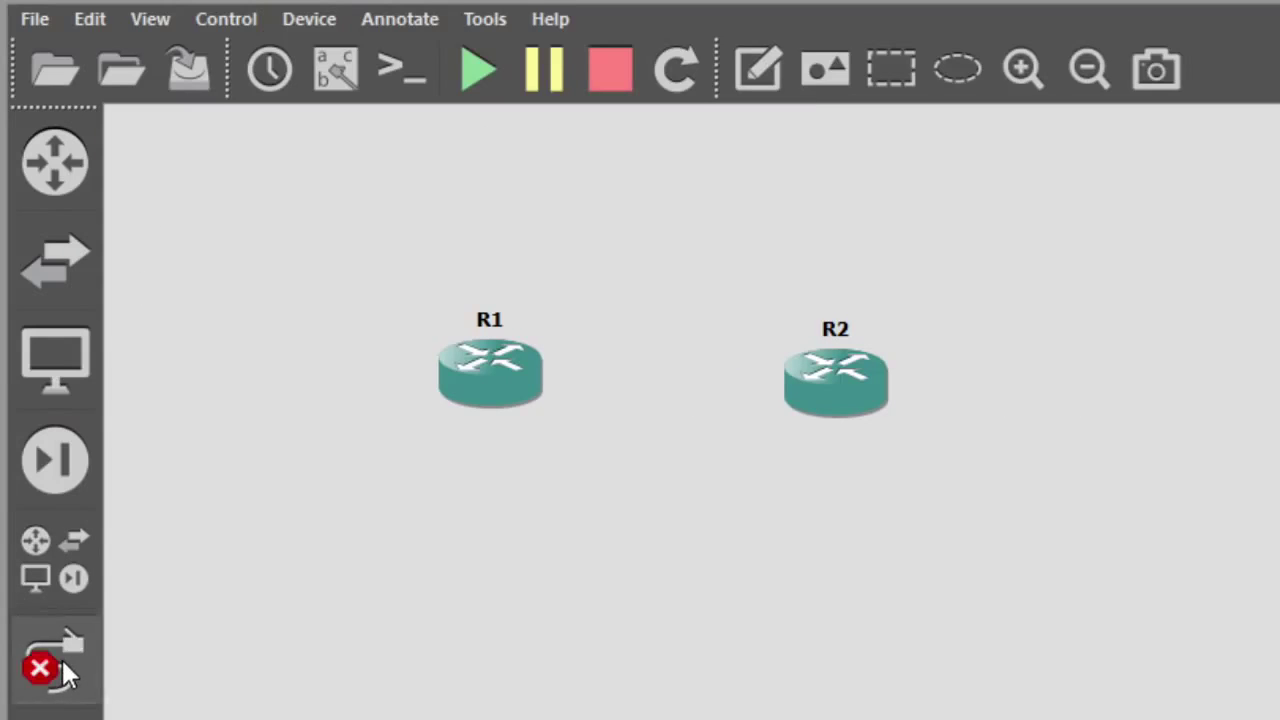
{"action": "left_click", "coordinate": [520, 366]}
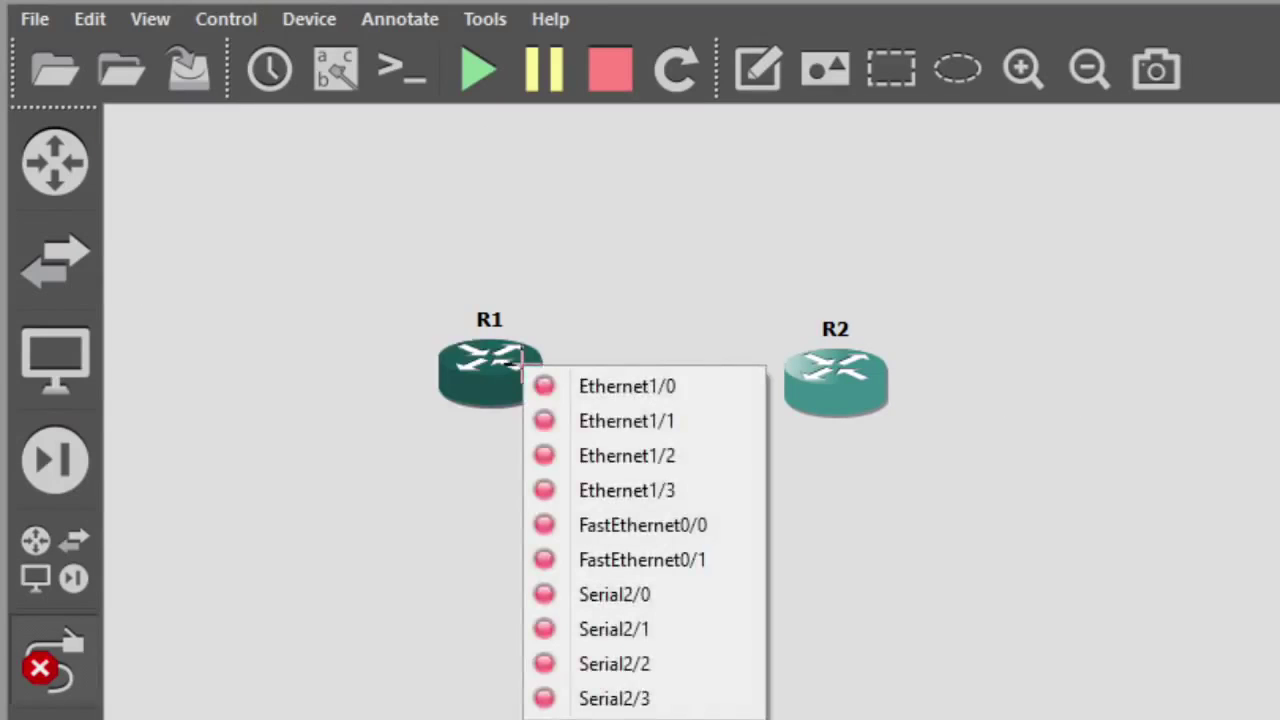
{"action": "left_click", "coordinate": [610, 385]}
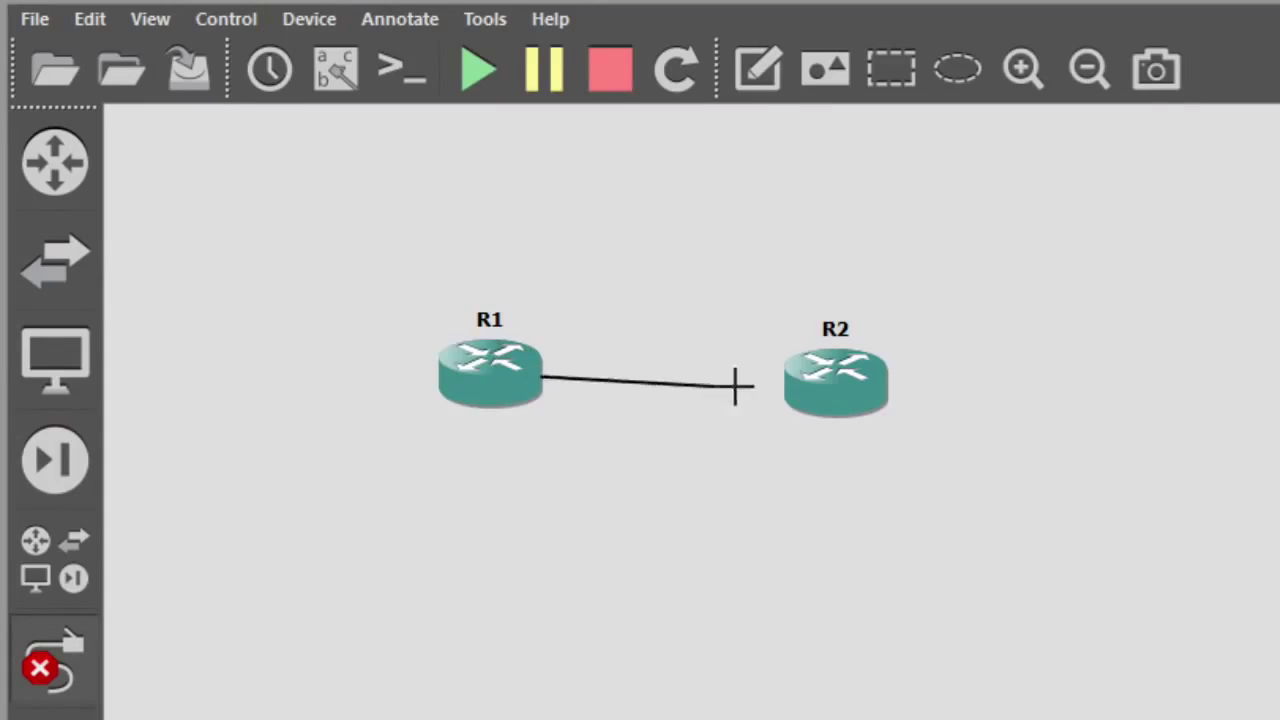
{"action": "left_click", "coordinate": [817, 368]}
{"action": "left_click", "coordinate": [887, 400]}
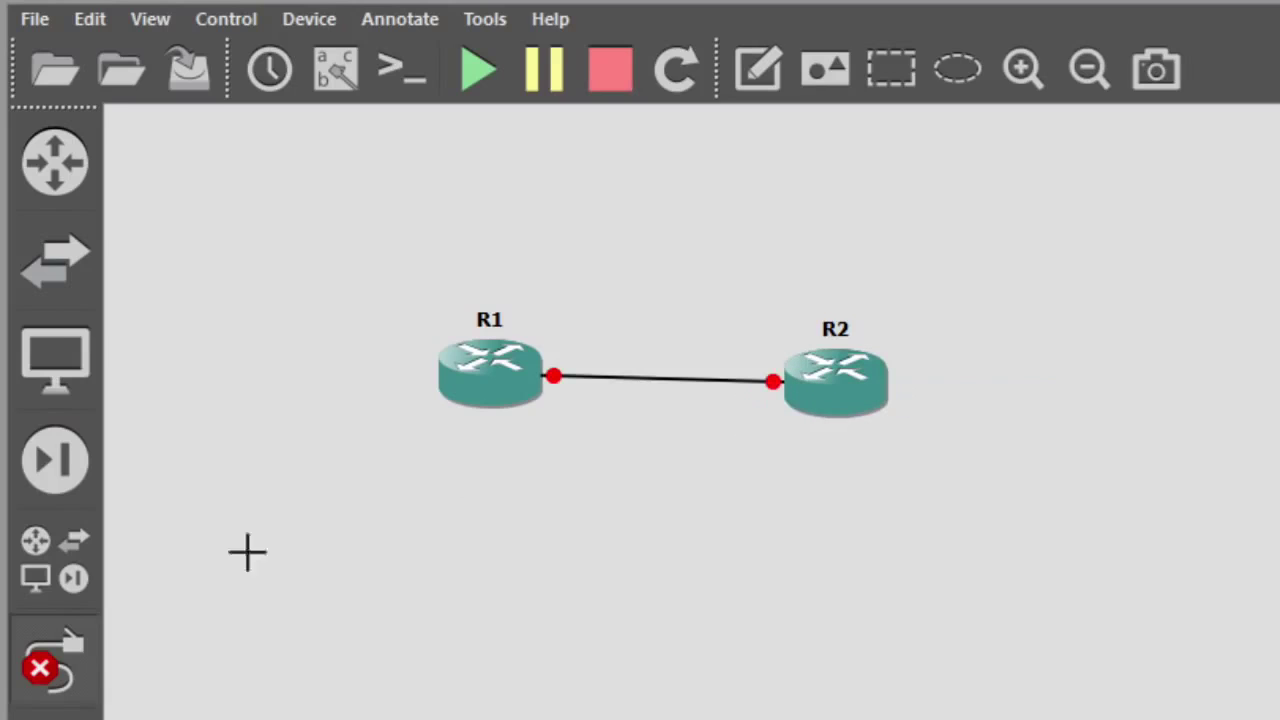
{"action": "left_click", "coordinate": [58, 668]}
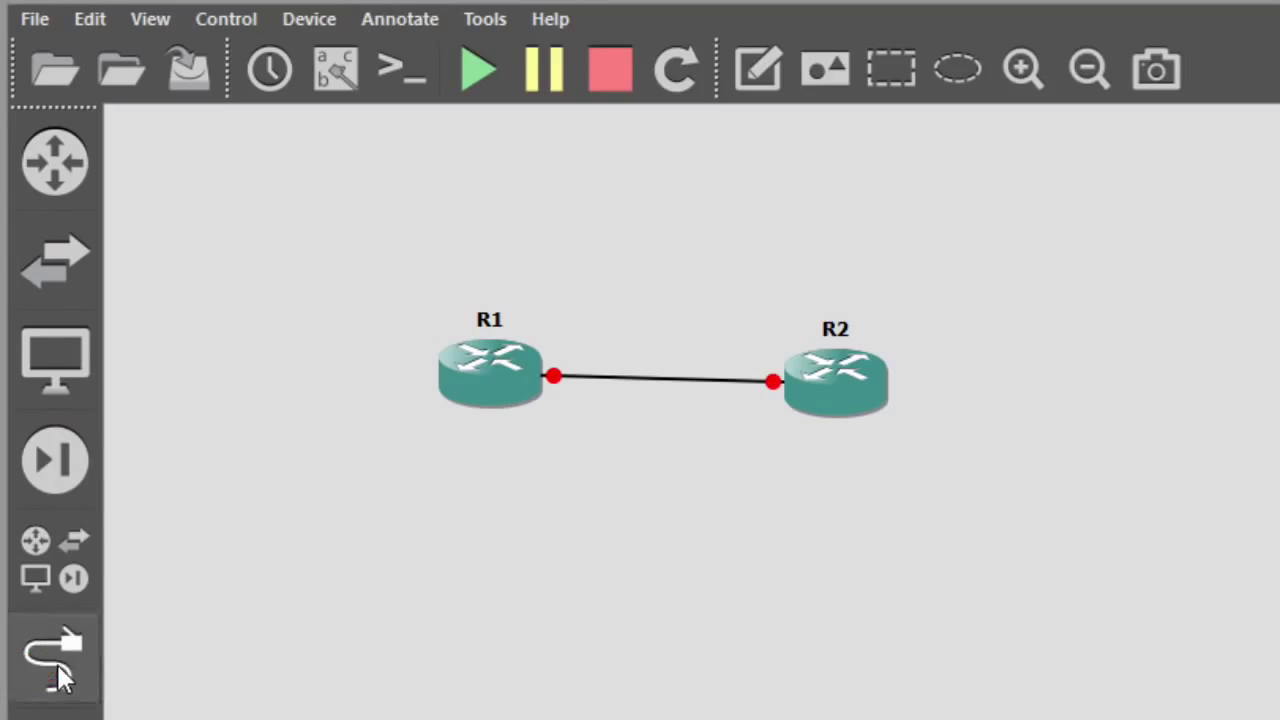
{"action": "left_click", "coordinate": [340, 80]}
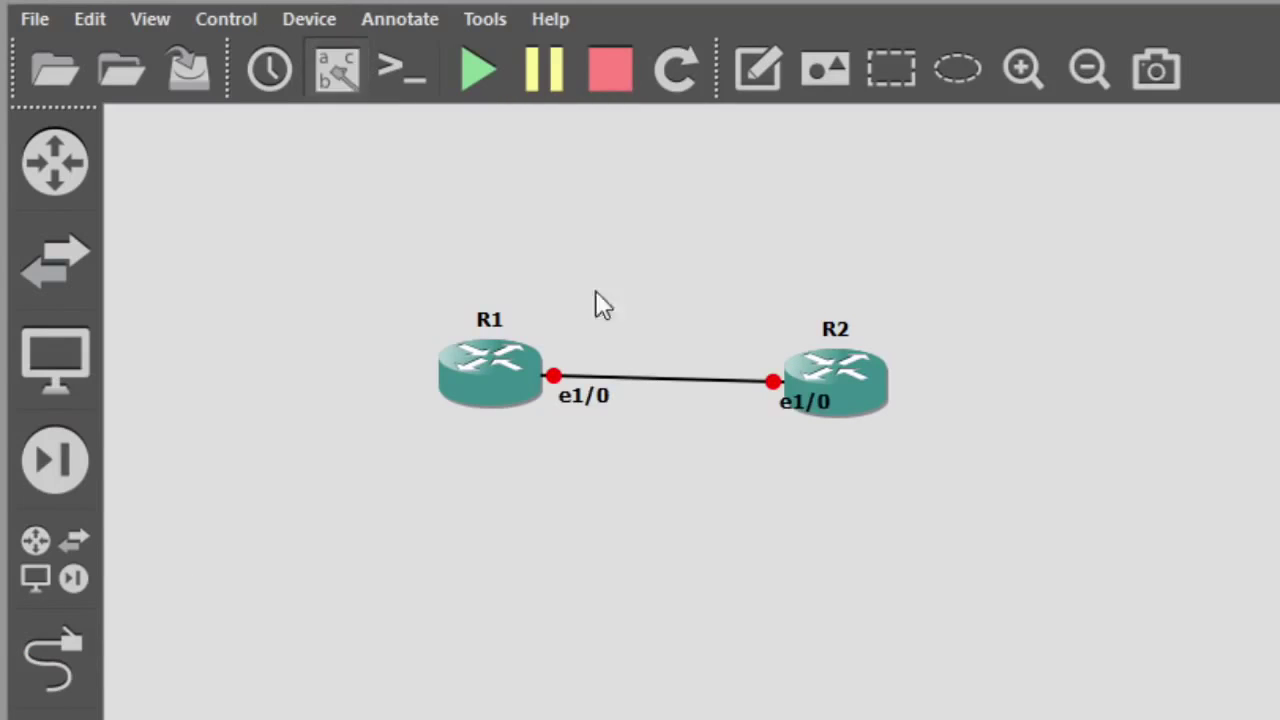
- Start all routers and open R1's console
{"action": "left_click", "coordinate": [475, 80]}
{"action": "right_click", "coordinate": [500, 385]}
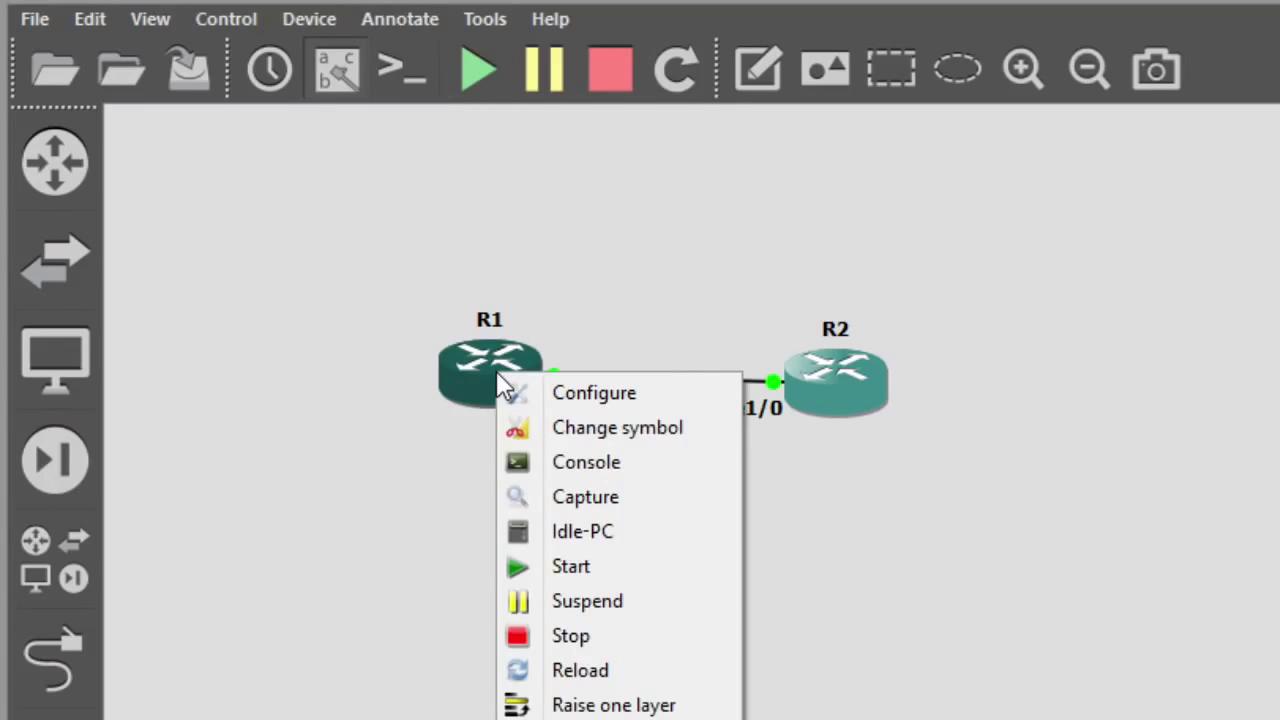
{"action": "left_click", "coordinate": [652, 470]}
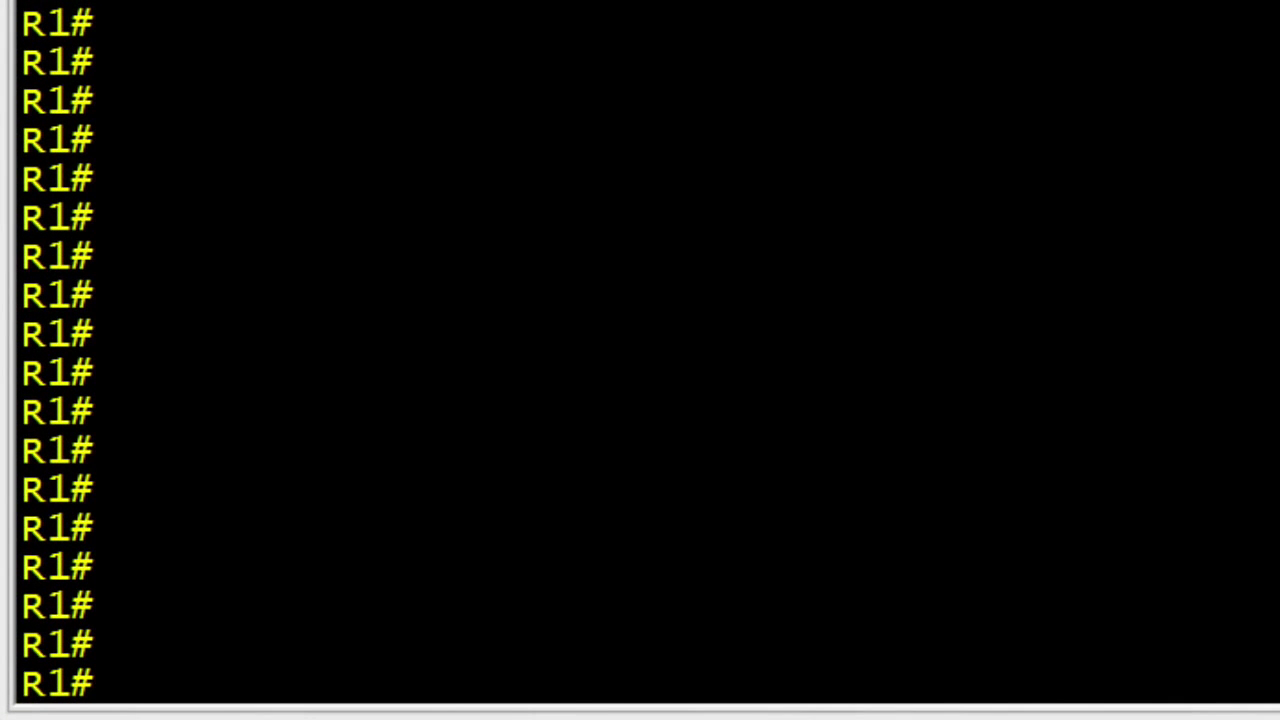
- On R1, enter configuration mode and bring Ethernet1/0 up with no shutdown
{"action": "type", "text": "conf t"}
{"action": "key", "text": "Return"}
{"action": "type", "text": "int e 1/0"}
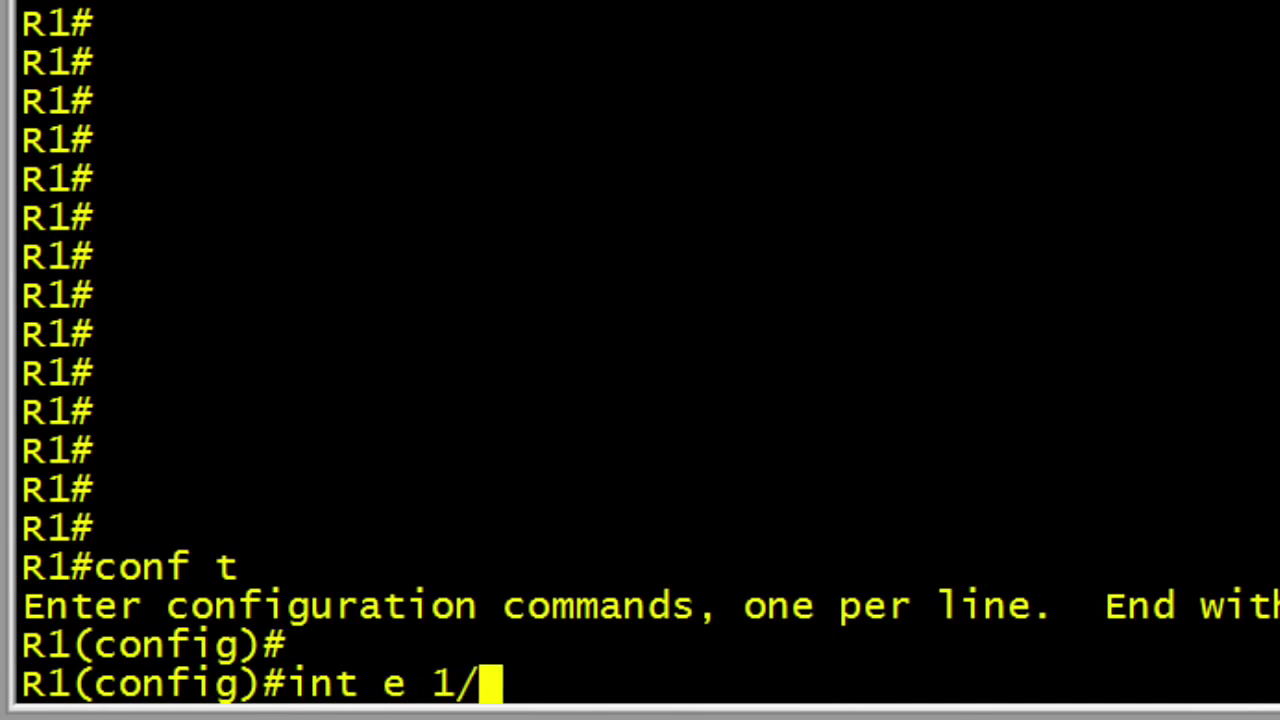
{"action": "key", "text": "Return"}
{"action": "type", "text": "no shutdown"}
{"action": "key", "text": "Return"}
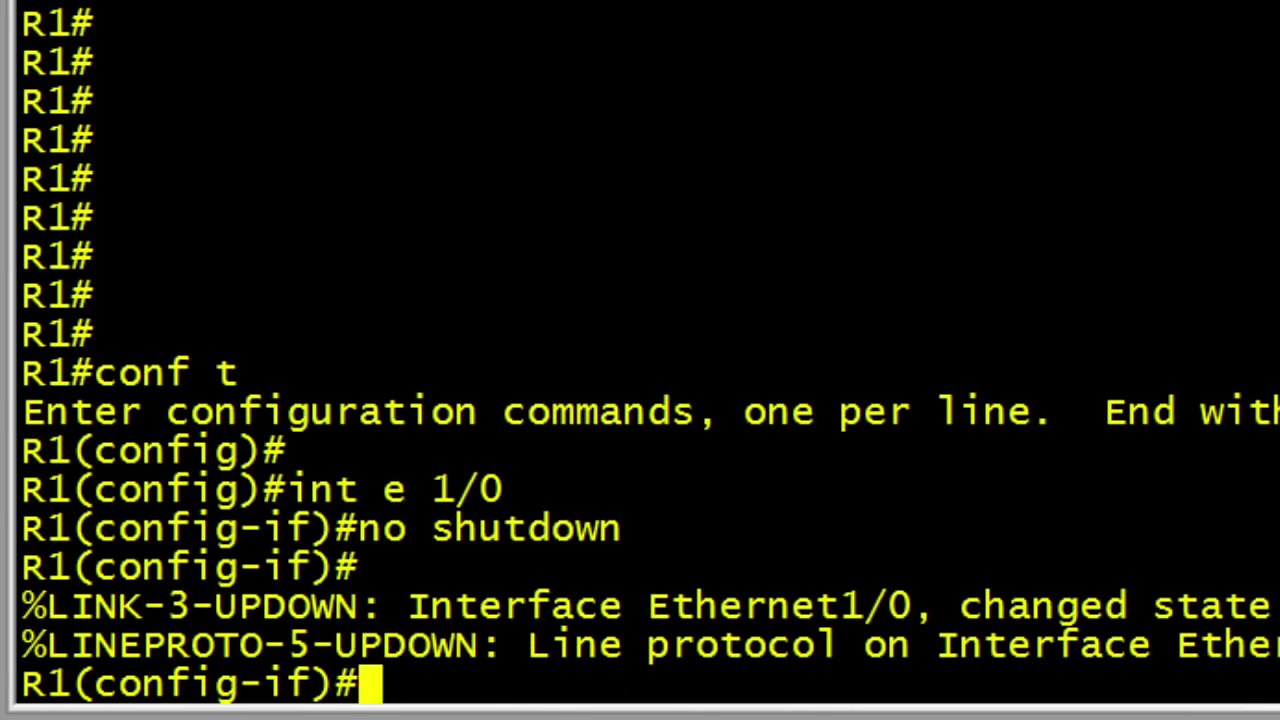
{"action": "key", "text": "Return"}
- Give R1's Ethernet1/0 MAC 0001.6411.1111 and IP 10.0.0.1 255.255.255.0
{"action": "type", "text": "mac-address "}
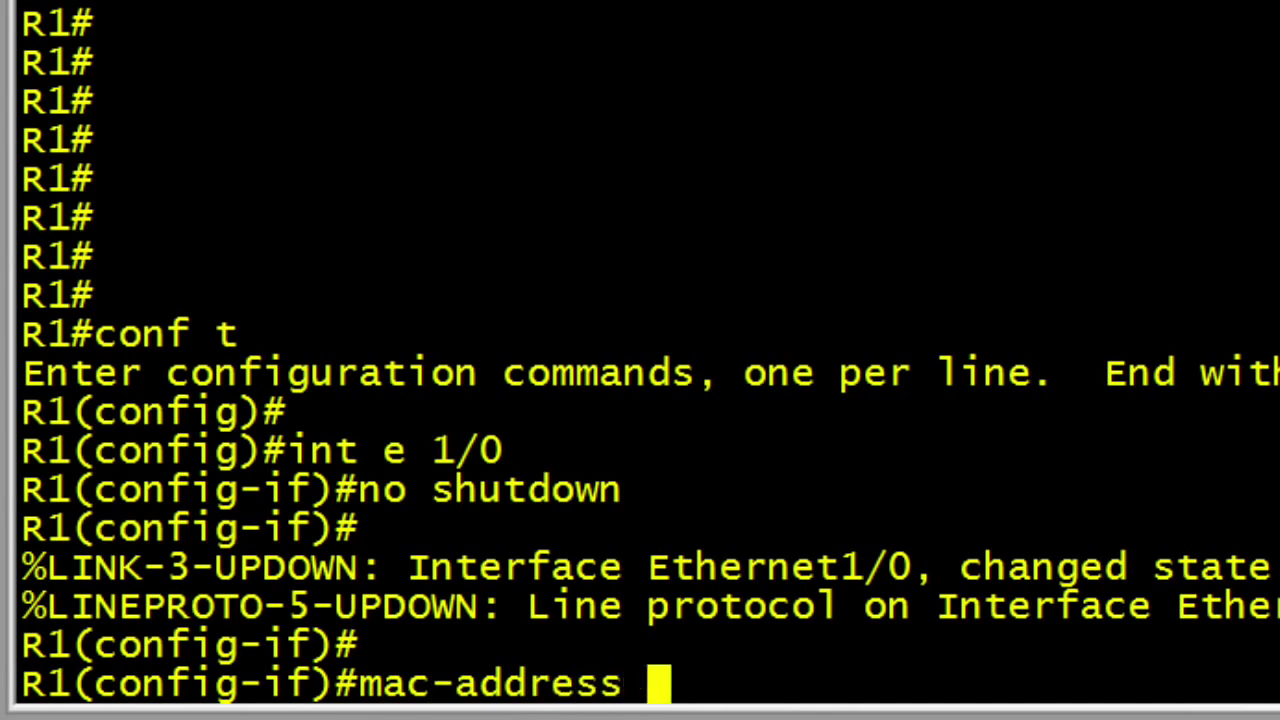
{"action": "type", "text": "0001.6411.1111"}
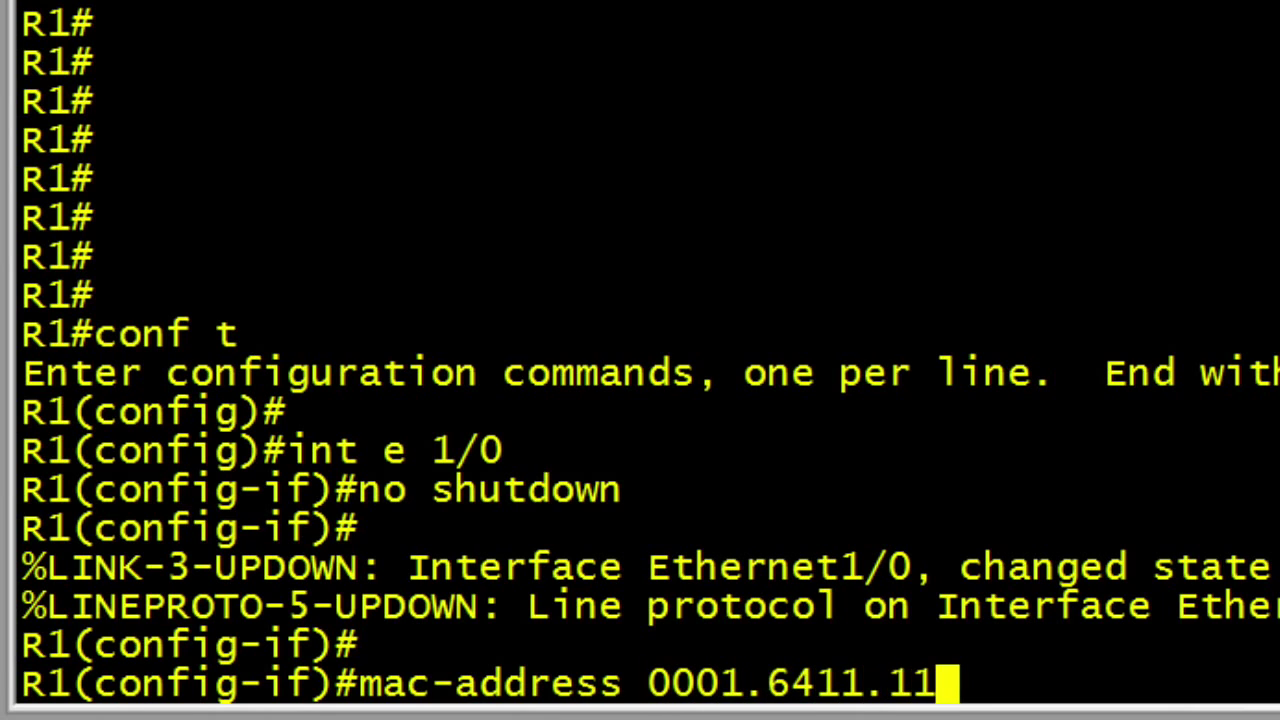
{"action": "key", "text": "Return"}
{"action": "type", "text": "ip address "}
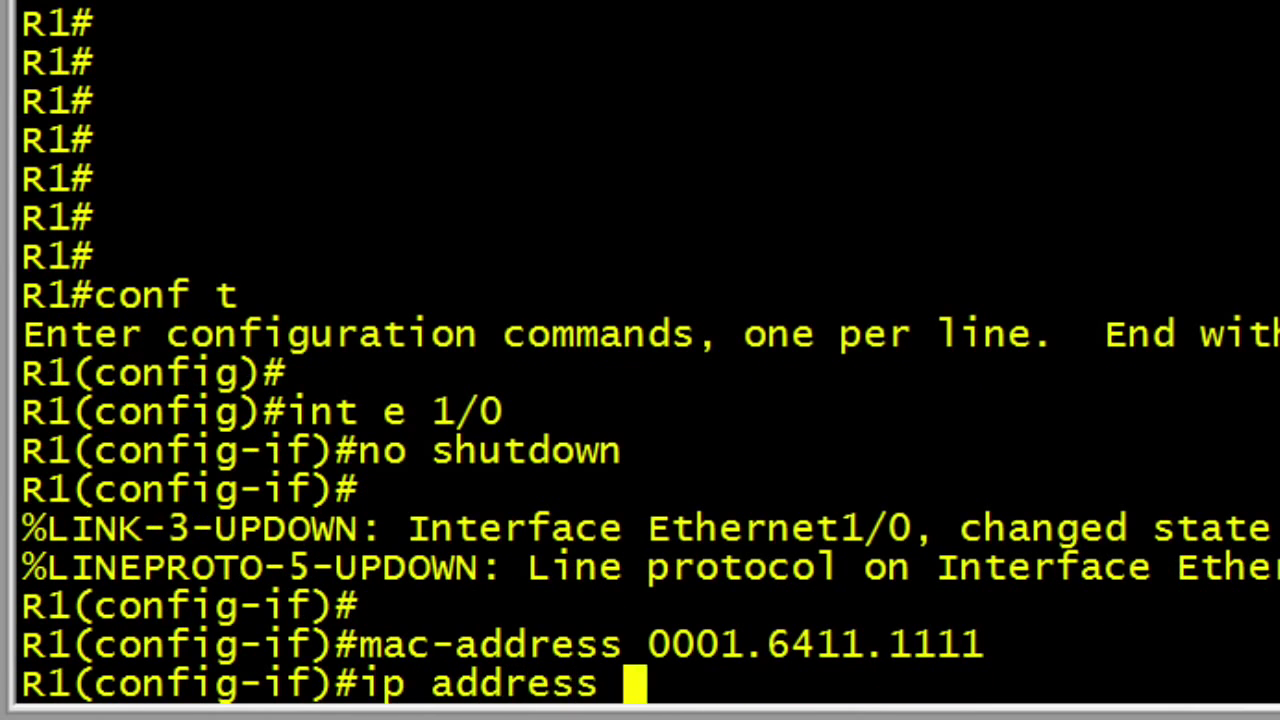
{"action": "type", "text": "10.0.0.1 255."}
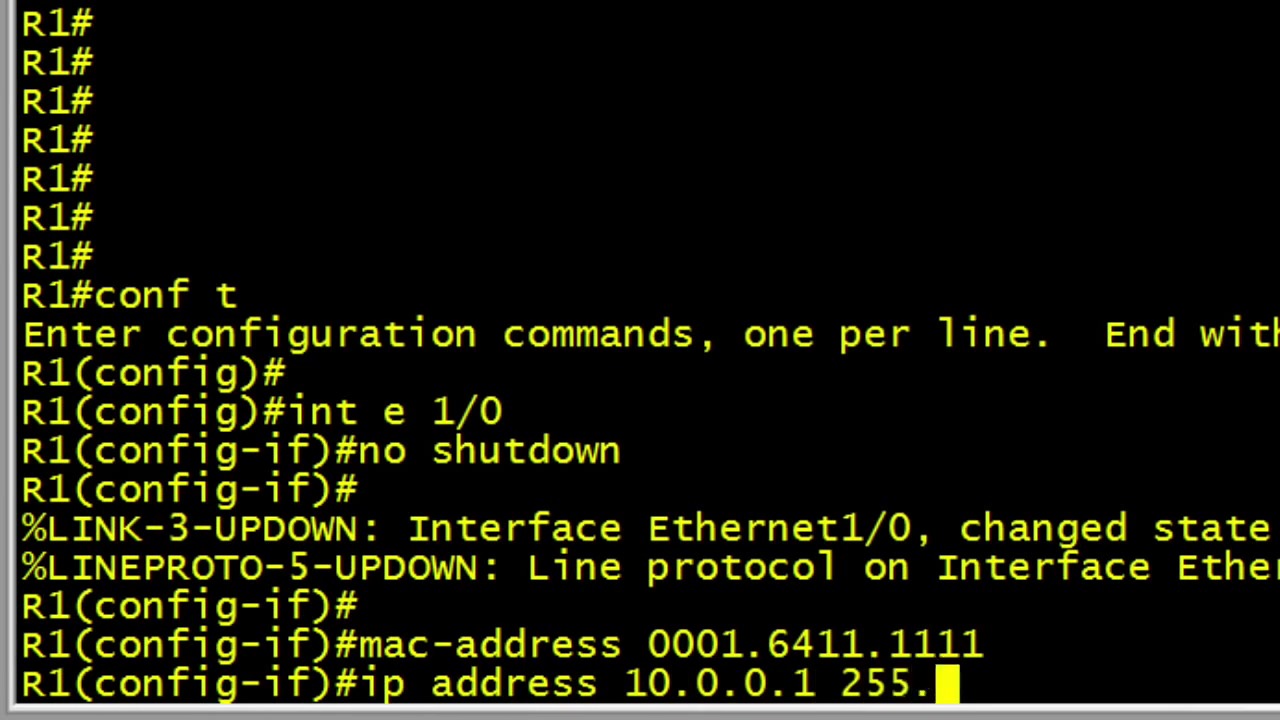
{"action": "type", "text": "255.255.0"}
{"action": "key", "text": "Return"}
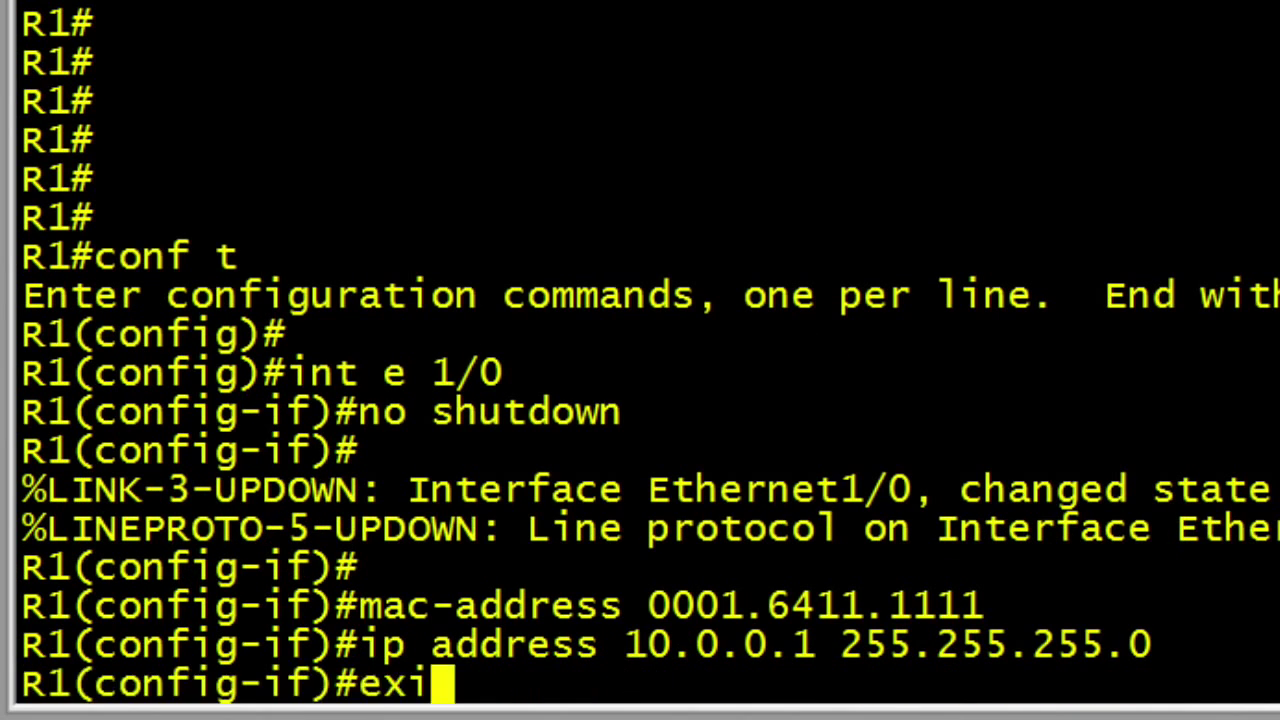
{"action": "type", "text": "exit"}
{"action": "key", "text": "Return"}
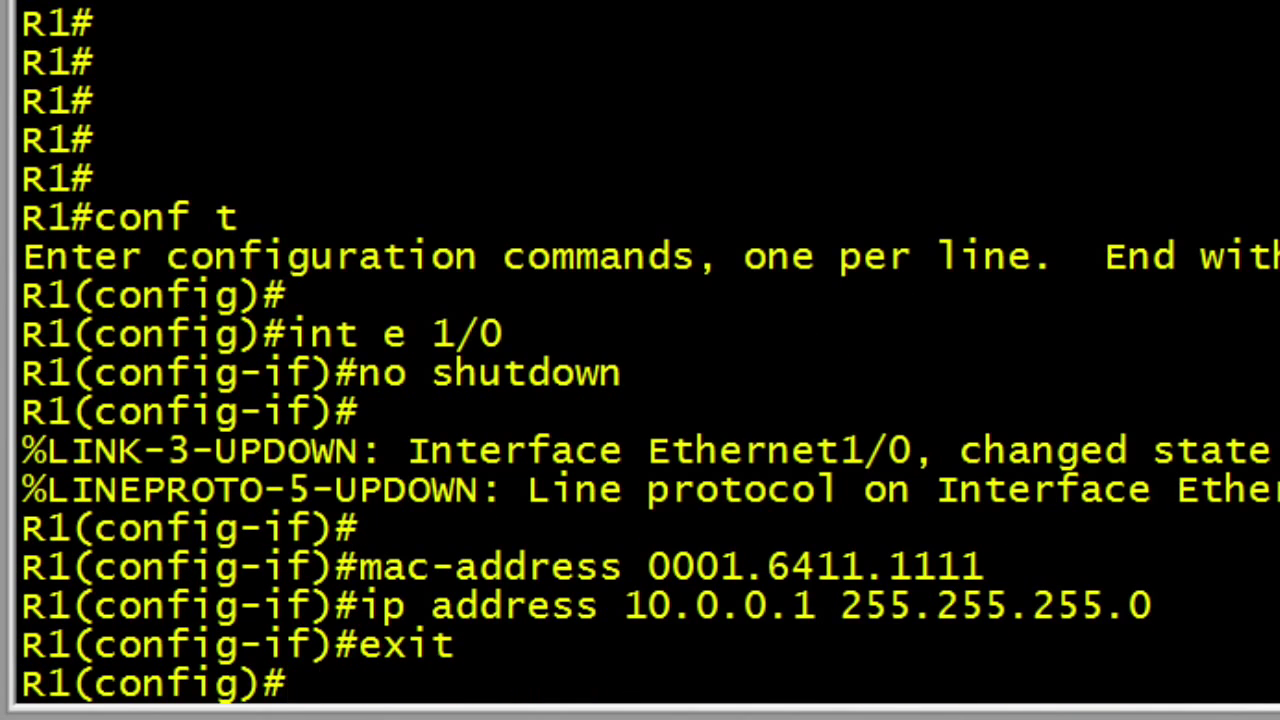
{"action": "key", "text": "Return"}
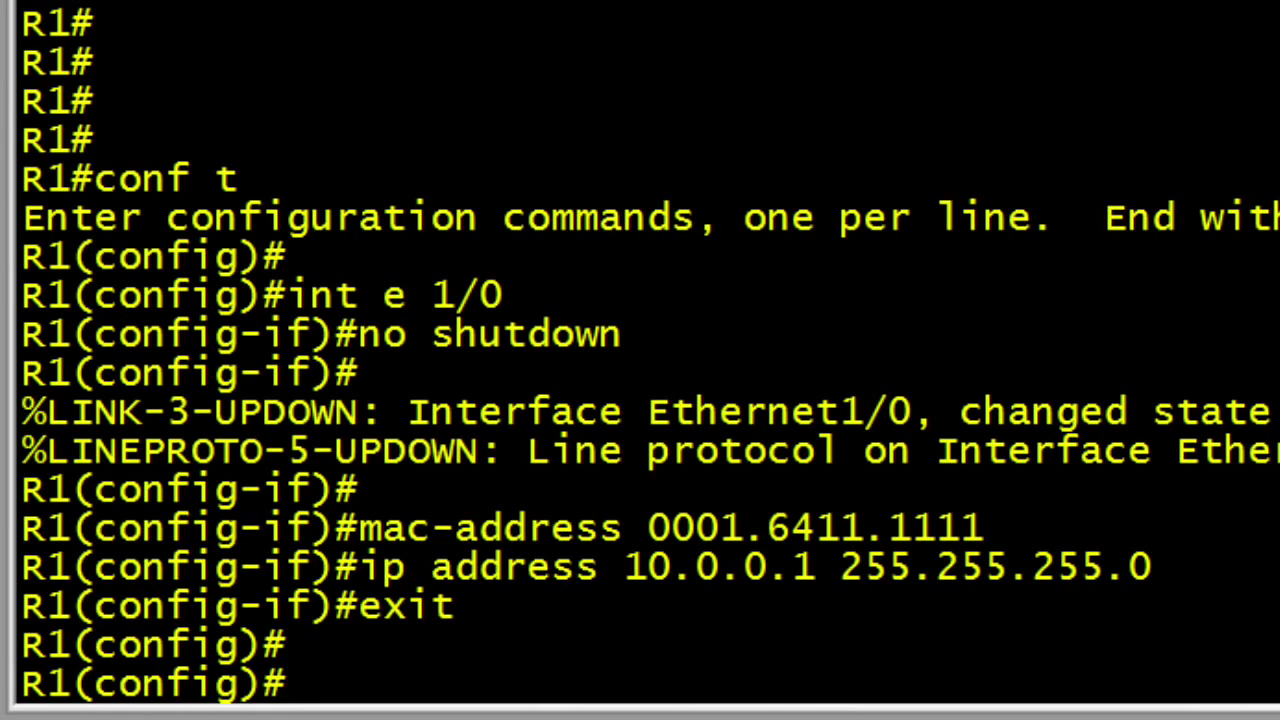
- Set R1's clock timezone to PST -8
{"action": "type", "text": "clock tim"}
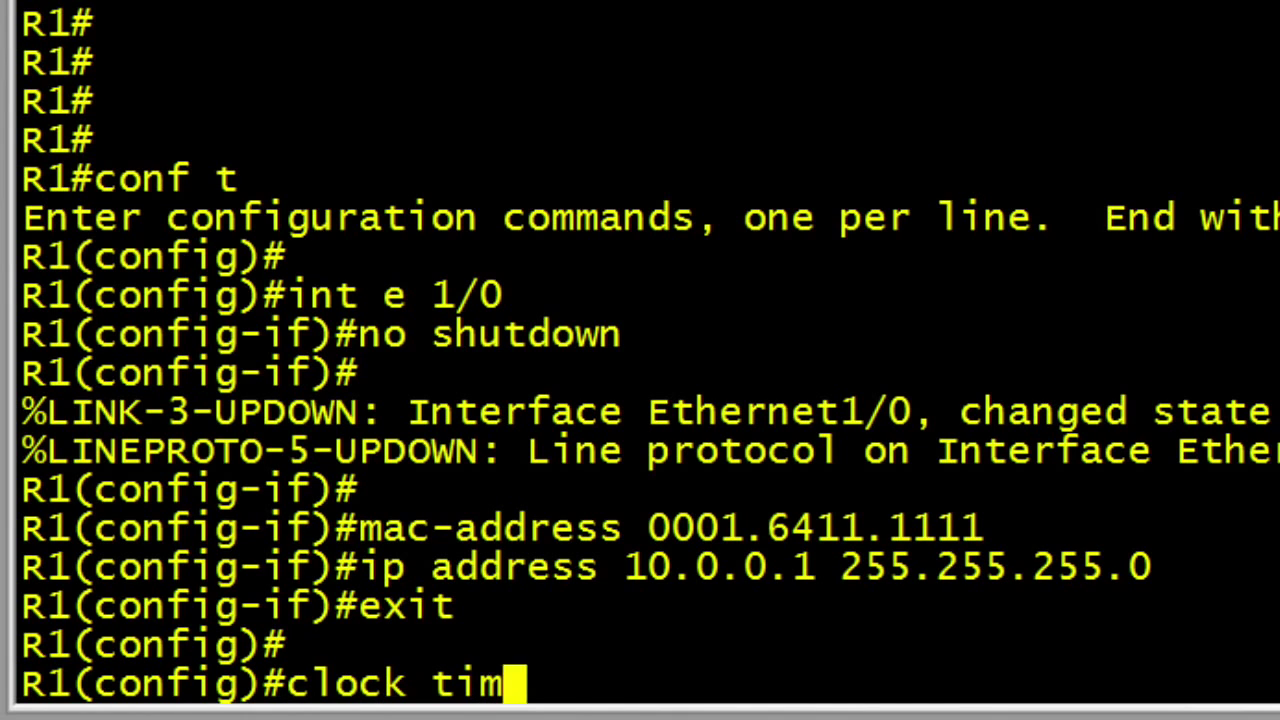
{"action": "type", "text": "ezone PST -8"}
{"action": "key", "text": "Return"}
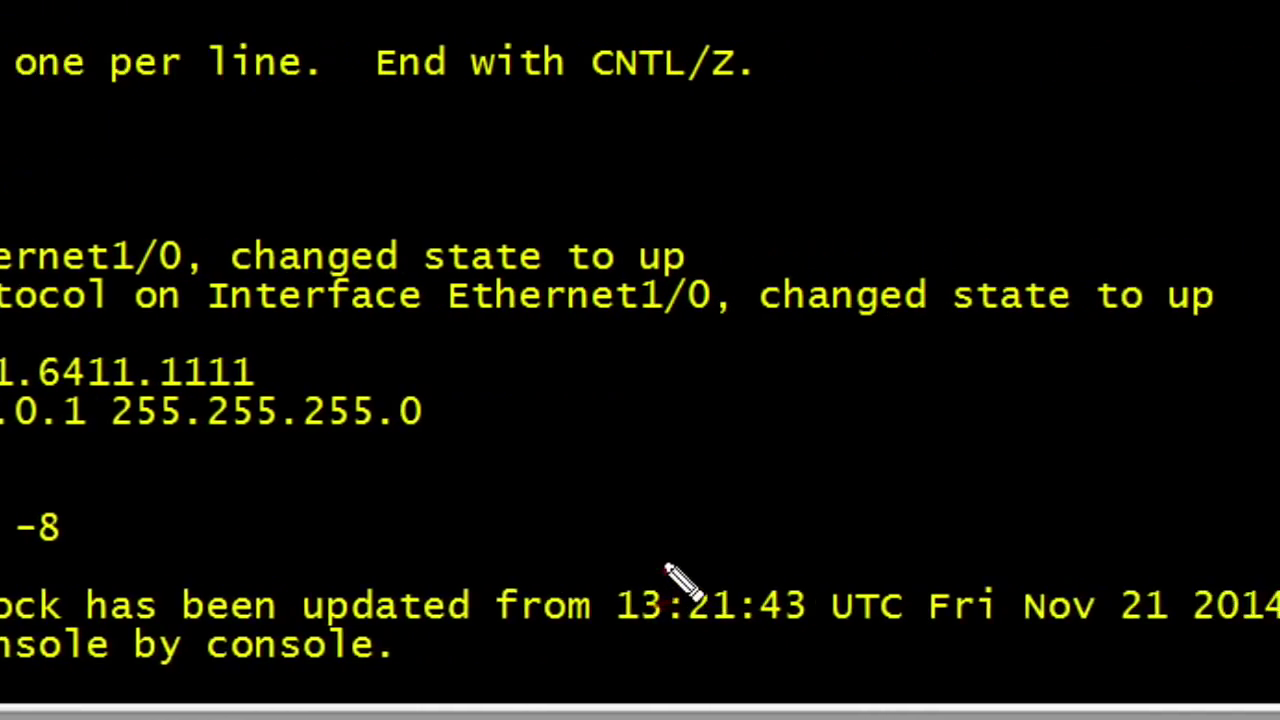
{"action": "mouse_move", "coordinate": [632, 565]}
{"action": "left_mouse_down"}
{"action": "mouse_move", "coordinate": [385, 636]}
{"action": "mouse_move", "coordinate": [385, 656]}
{"action": "mouse_move", "coordinate": [387, 556]}
{"action": "mouse_move", "coordinate": [287, 568]}
{"action": "mouse_move", "coordinate": [675, 522]}
{"action": "mouse_move", "coordinate": [969, 571]}
{"action": "mouse_move", "coordinate": [1046, 599]}
{"action": "mouse_move", "coordinate": [1045, 639]}
{"action": "mouse_move", "coordinate": [1254, 632]}
{"action": "mouse_move", "coordinate": [1063, 657]}
{"action": "left_mouse_up"}
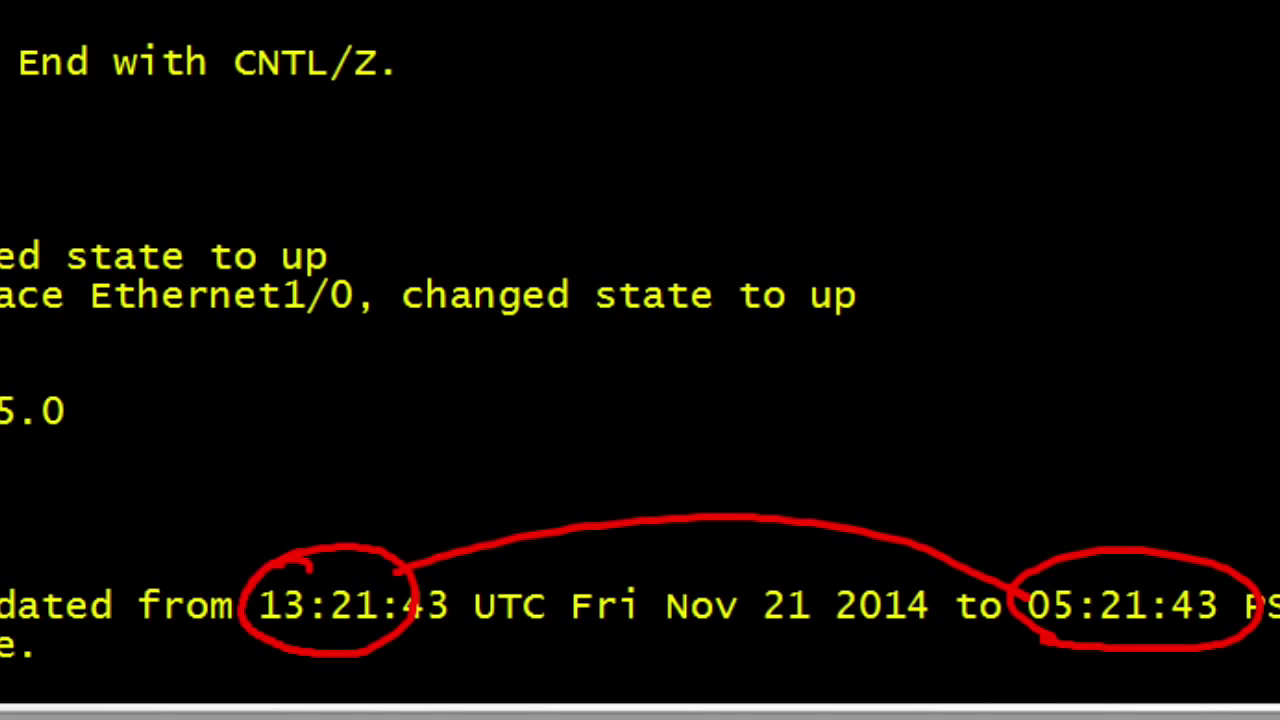
- Set R1's clock to 11:17:00 March 26 2015 with do clock set
{"action": "key", "text": "Escape"}
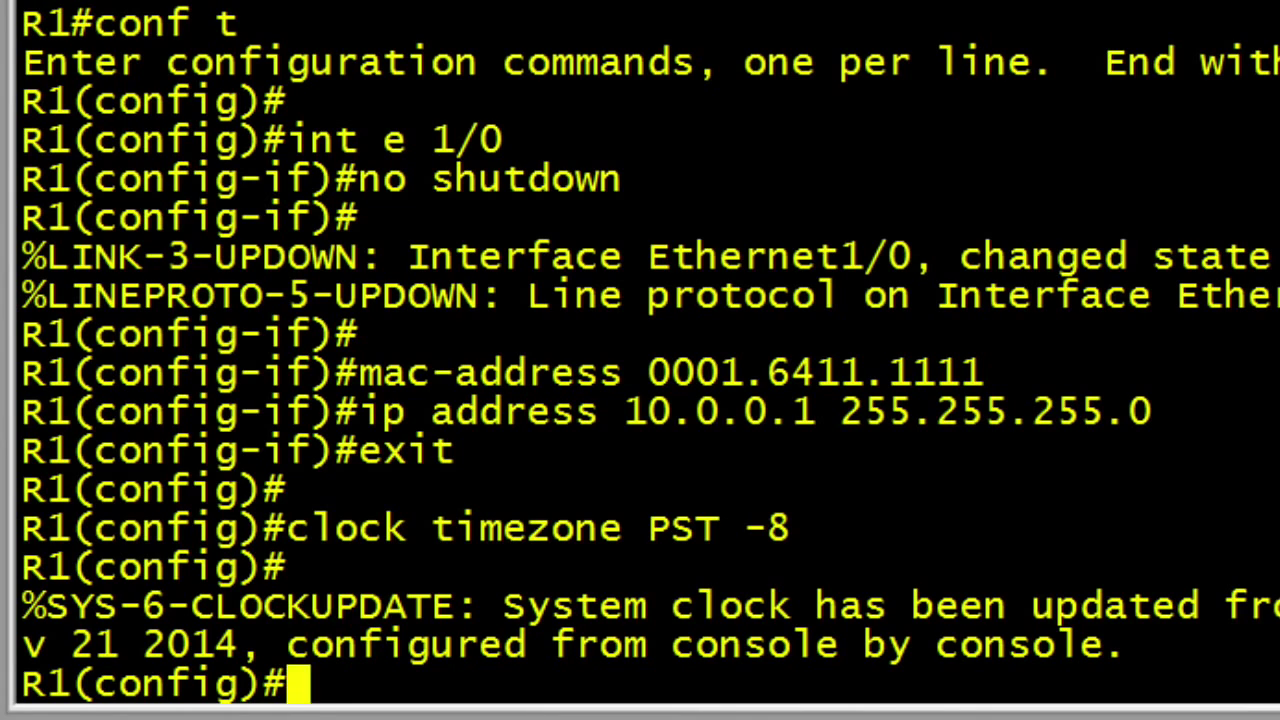
{"action": "key", "text": "Return"}
{"action": "type", "text": "do"}
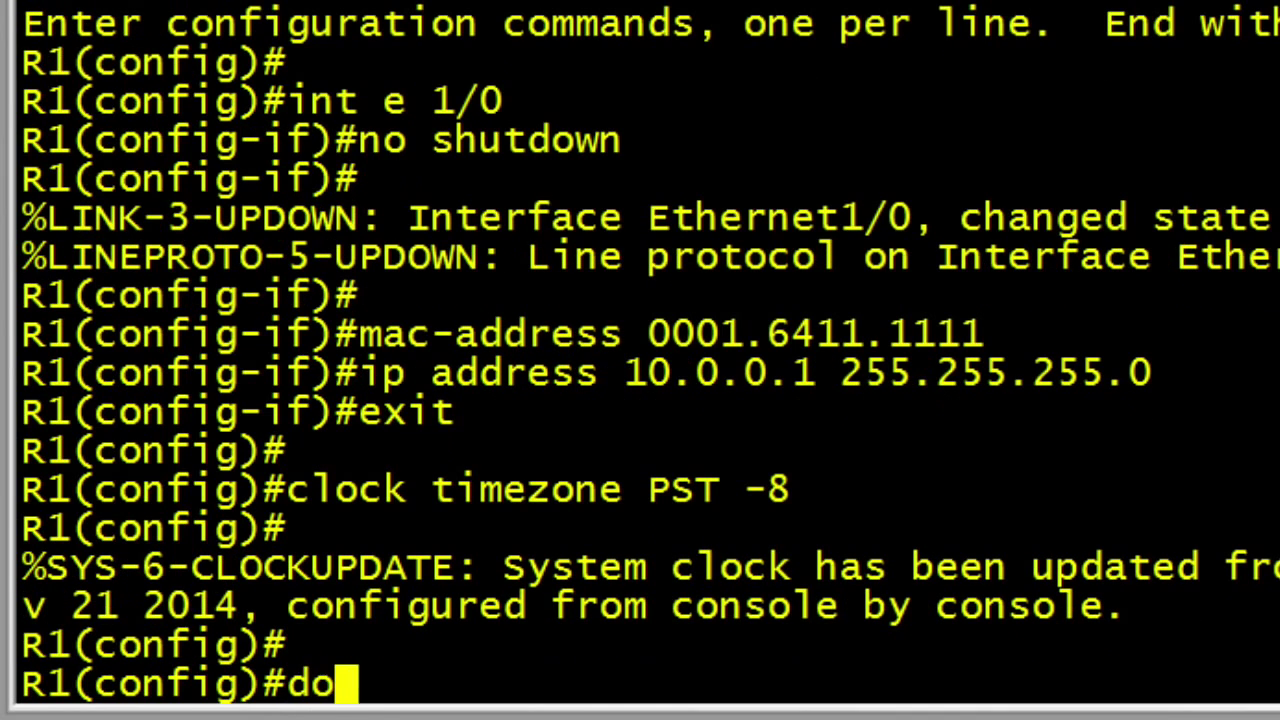
{"action": "type", "text": " clock set 11"}
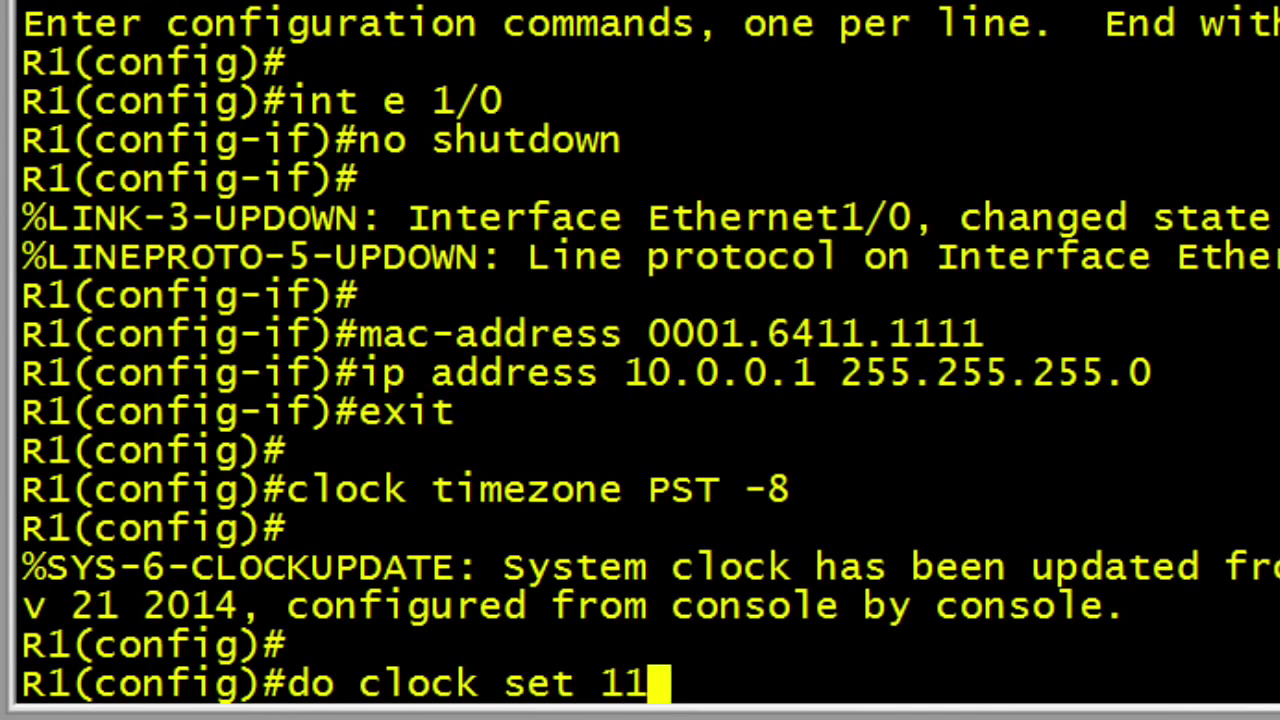
{"action": "type", "text": ":17:00 March 26 2015"}
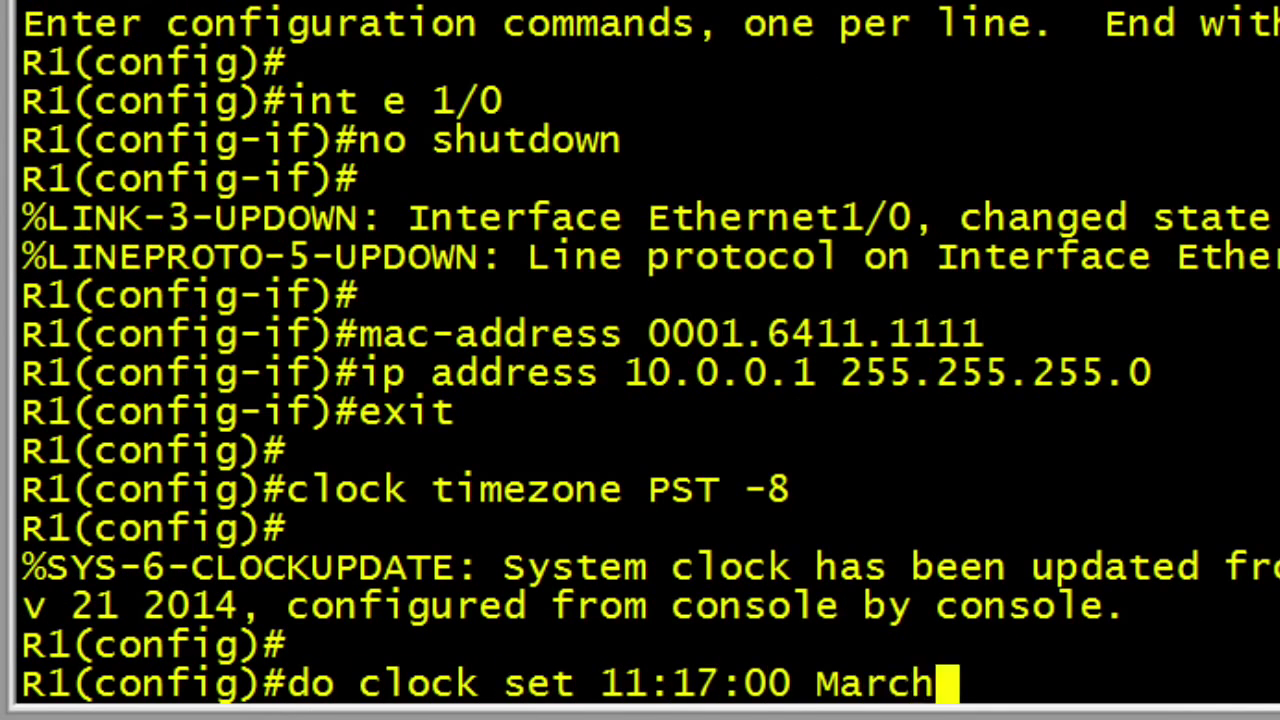
{"action": "key", "text": "Return"}
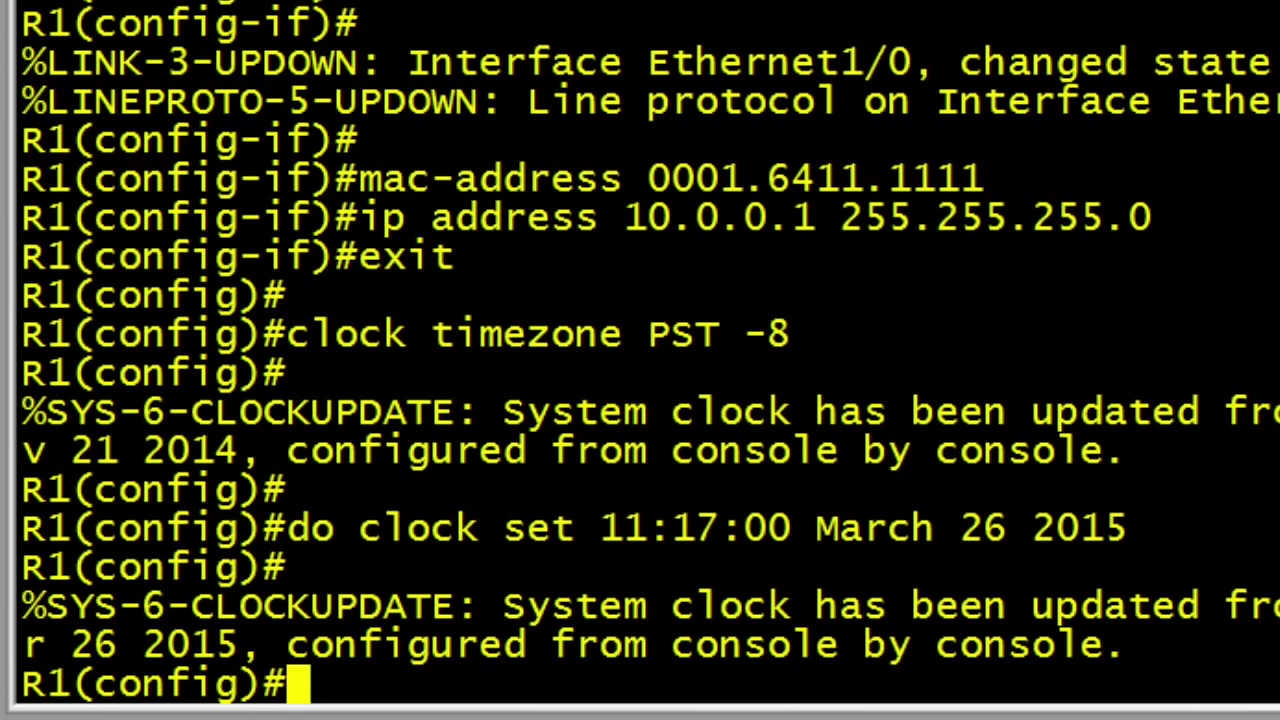
- Make R1 the NTP master and return to the privileged prompt with end
{"action": "key", "text": "Return"}
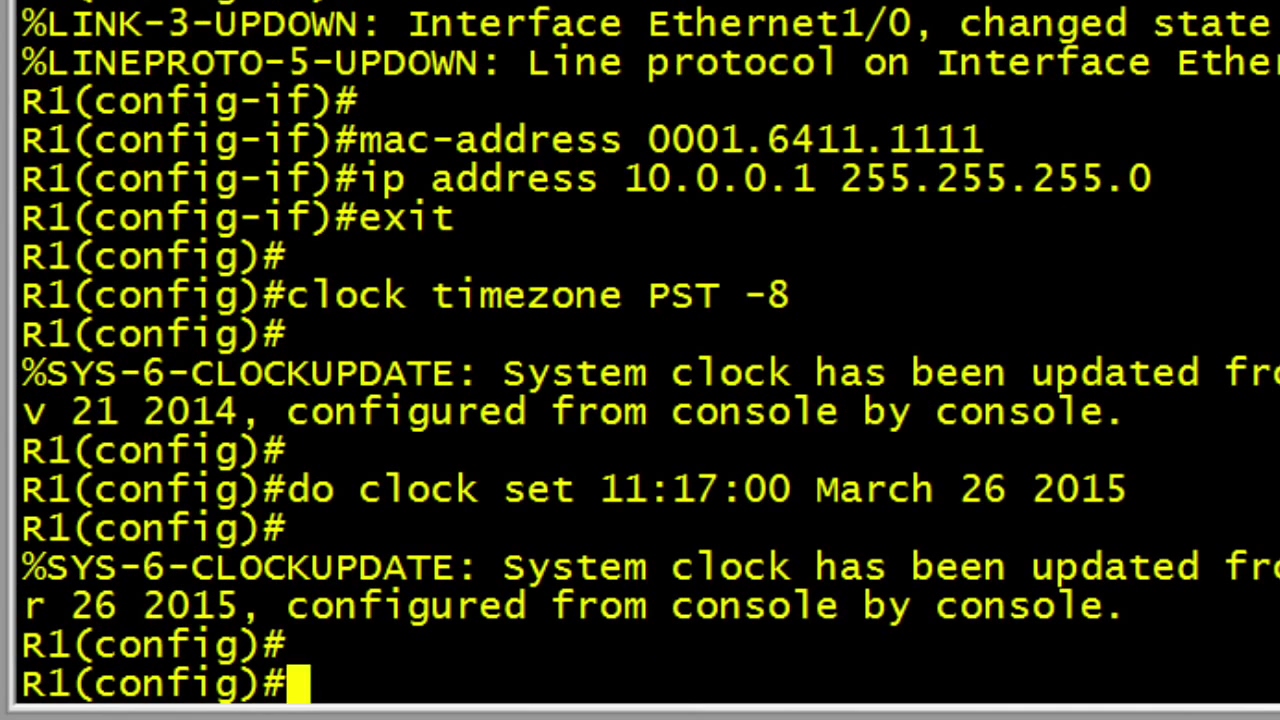
{"action": "type", "text": "ntp master"}
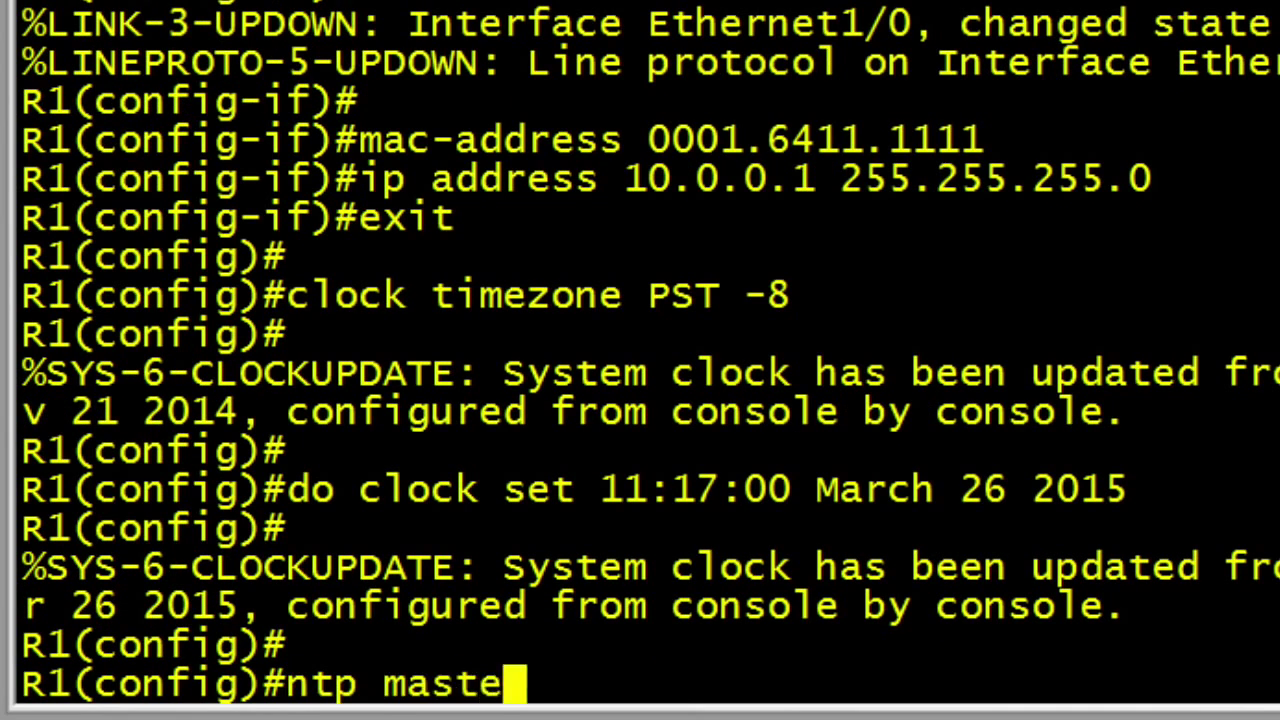
{"action": "key", "text": "Return"}
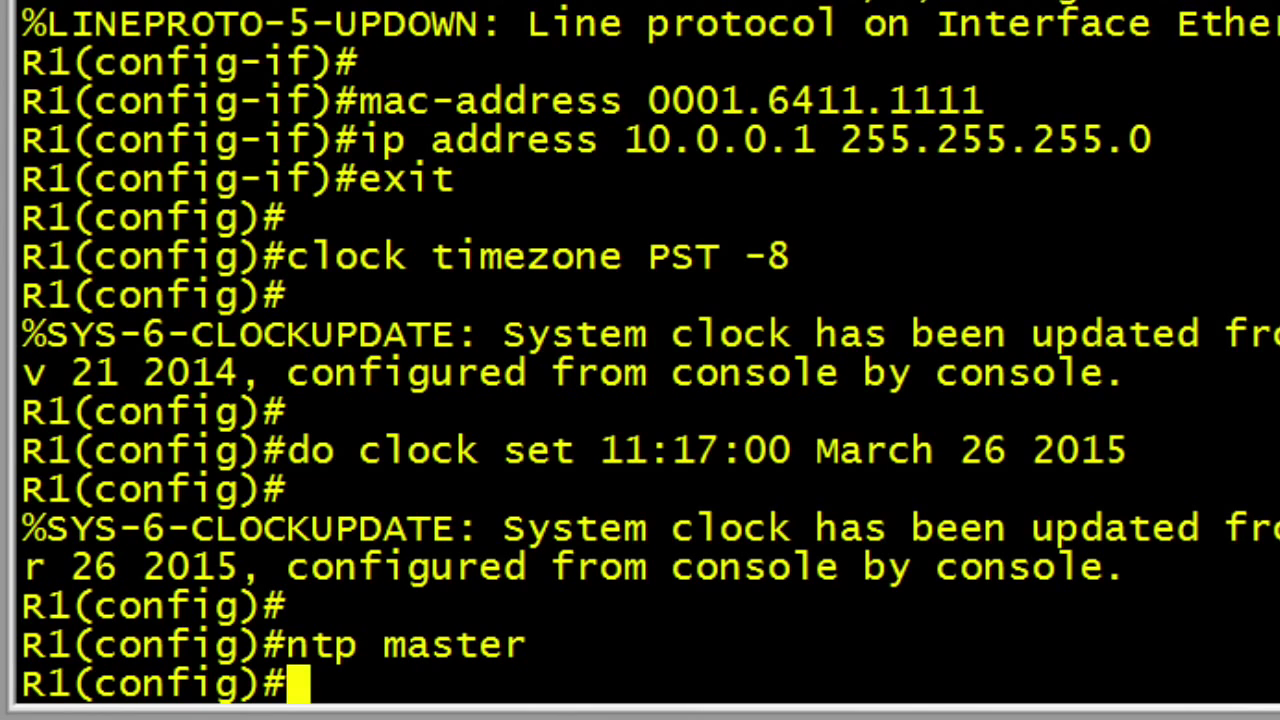
{"action": "key", "text": "Return"}
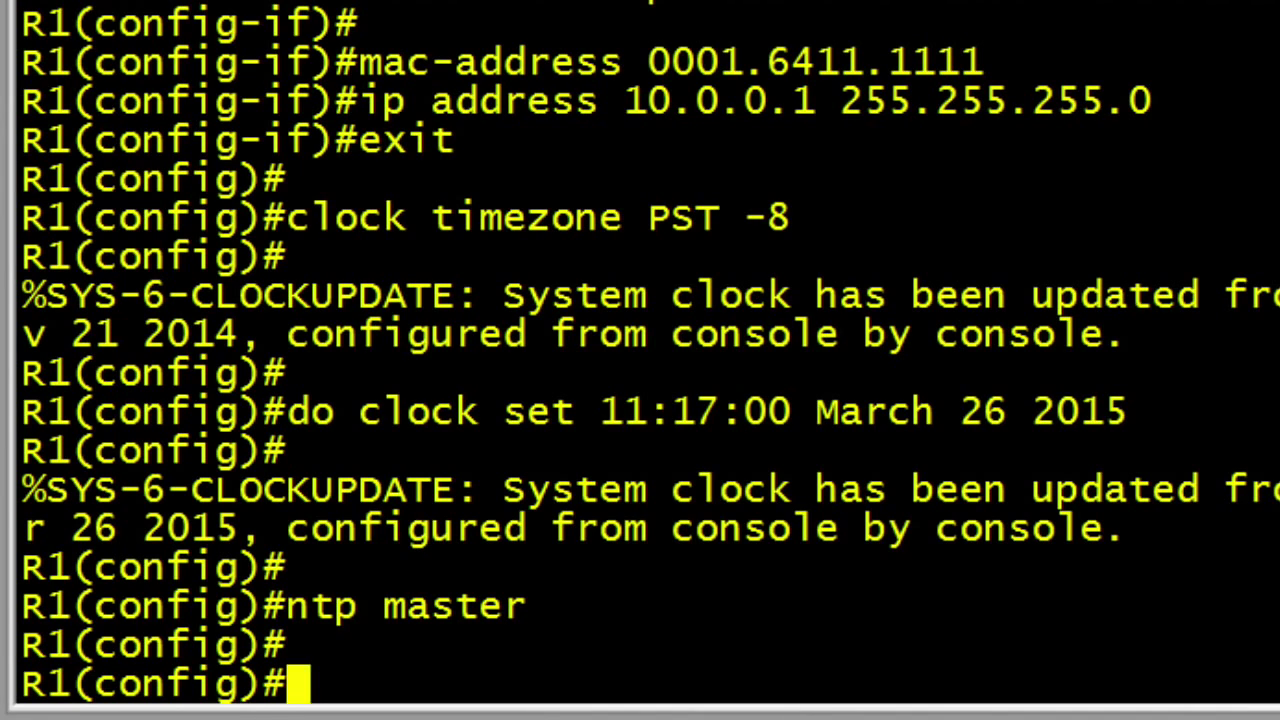
{"action": "type", "text": "end"}
{"action": "key", "text": "Return"}
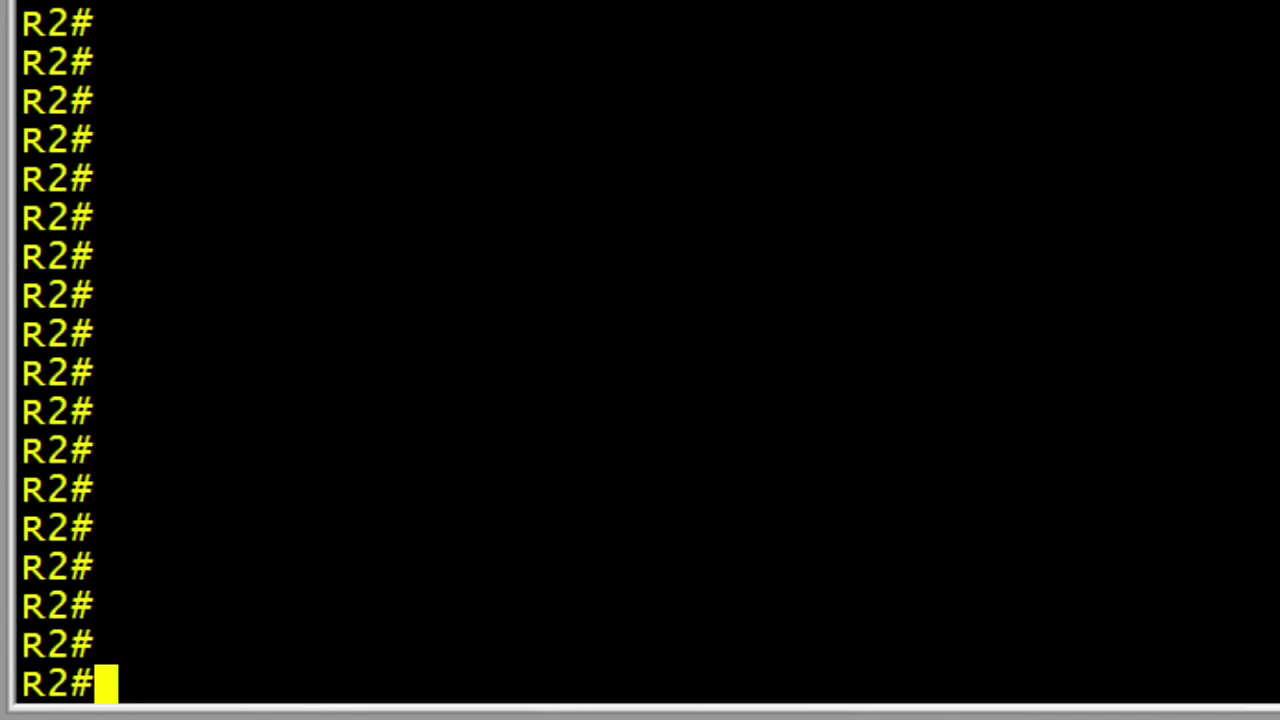
- On R2, enter configuration mode and bring Ethernet1/0 up with no shutdown
{"action": "type", "text": "conf t"}
{"action": "key", "text": "Return"}
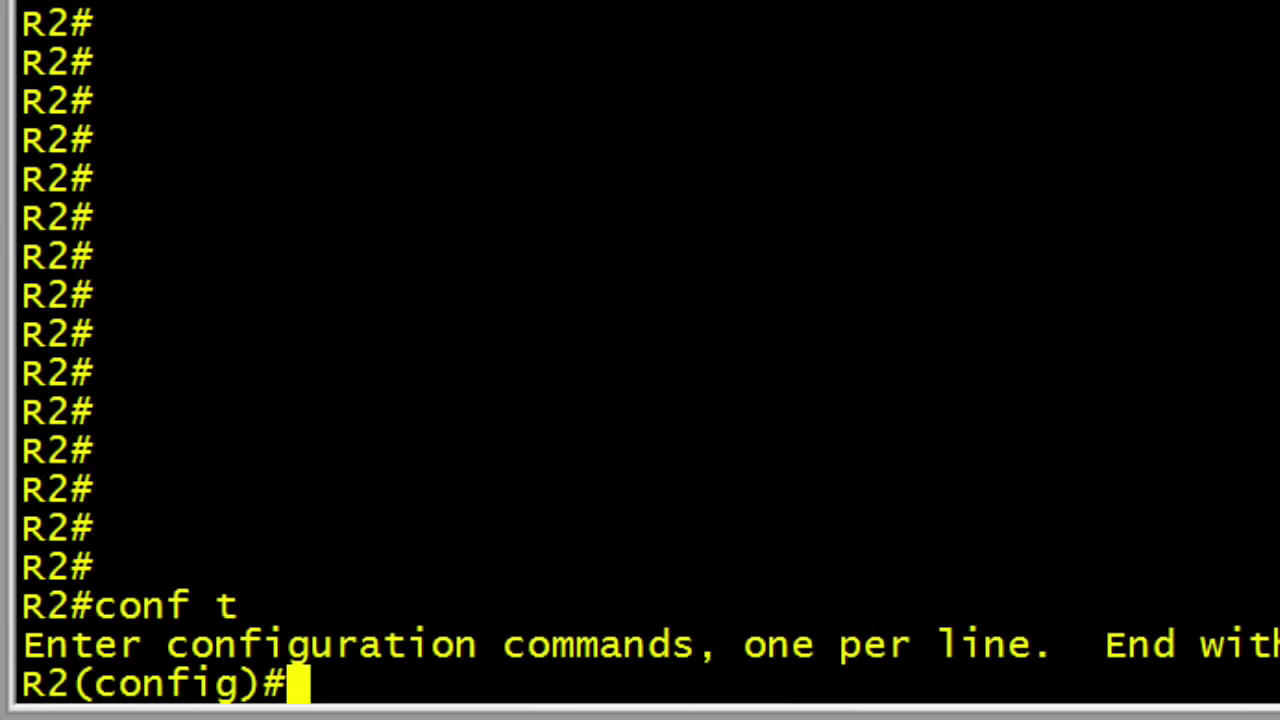
{"action": "type", "text": "int e 1/0"}
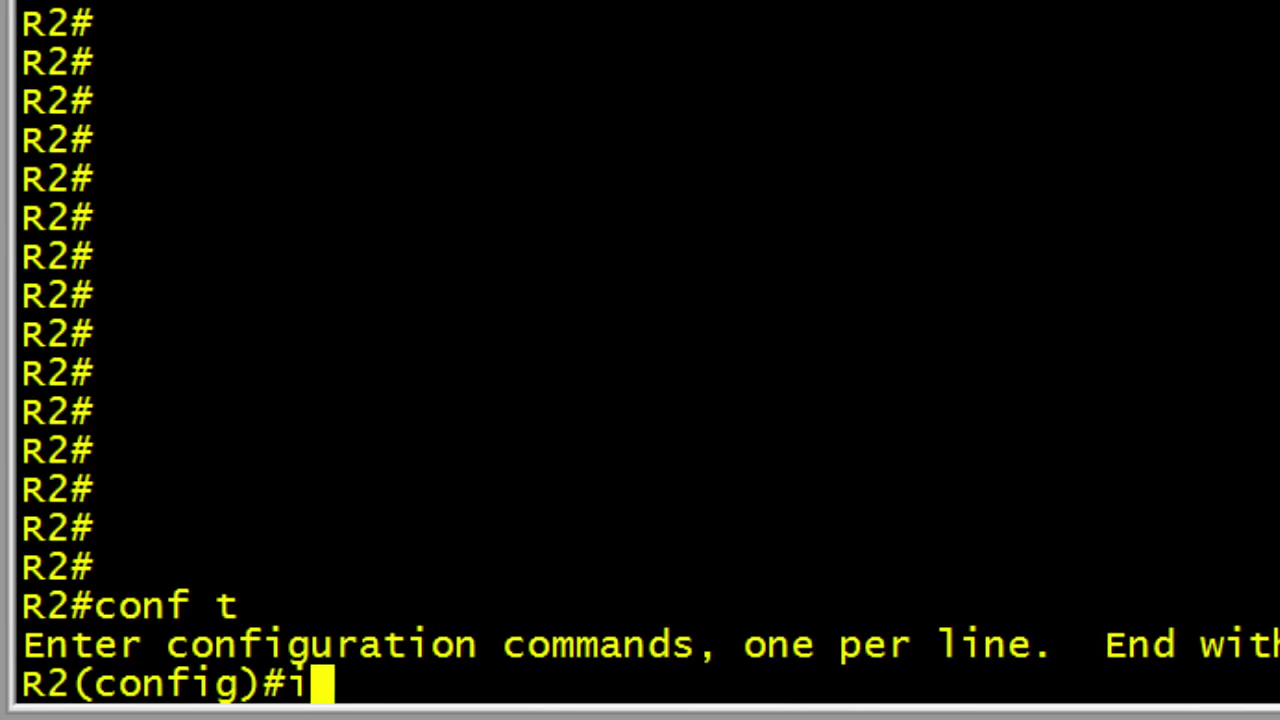
{"action": "key", "text": "Return"}
{"action": "type", "text": "no shutdown"}
{"action": "key", "text": "Return"}
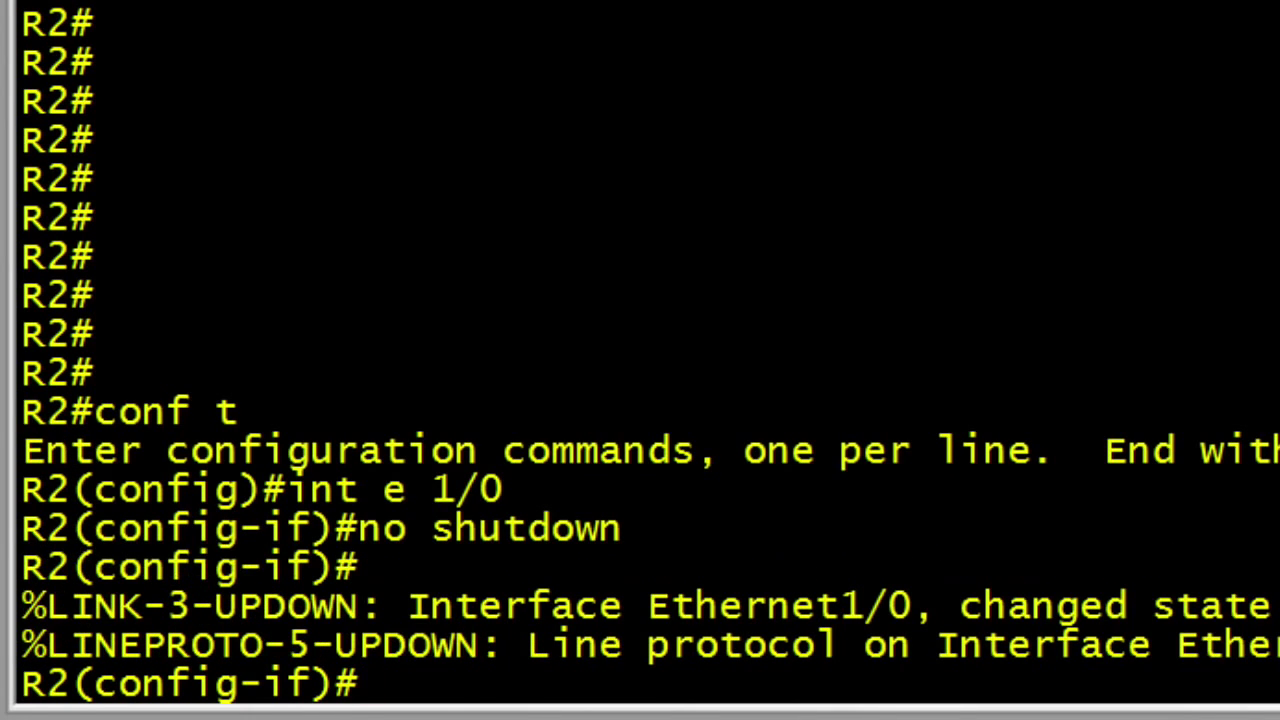
{"action": "key", "text": "Return"}
- Give R2's Ethernet1/0 MAC 0001.6422.2222 and IP 10.0.0.2 255.255.255.0
{"action": "type", "text": "mac-address"}
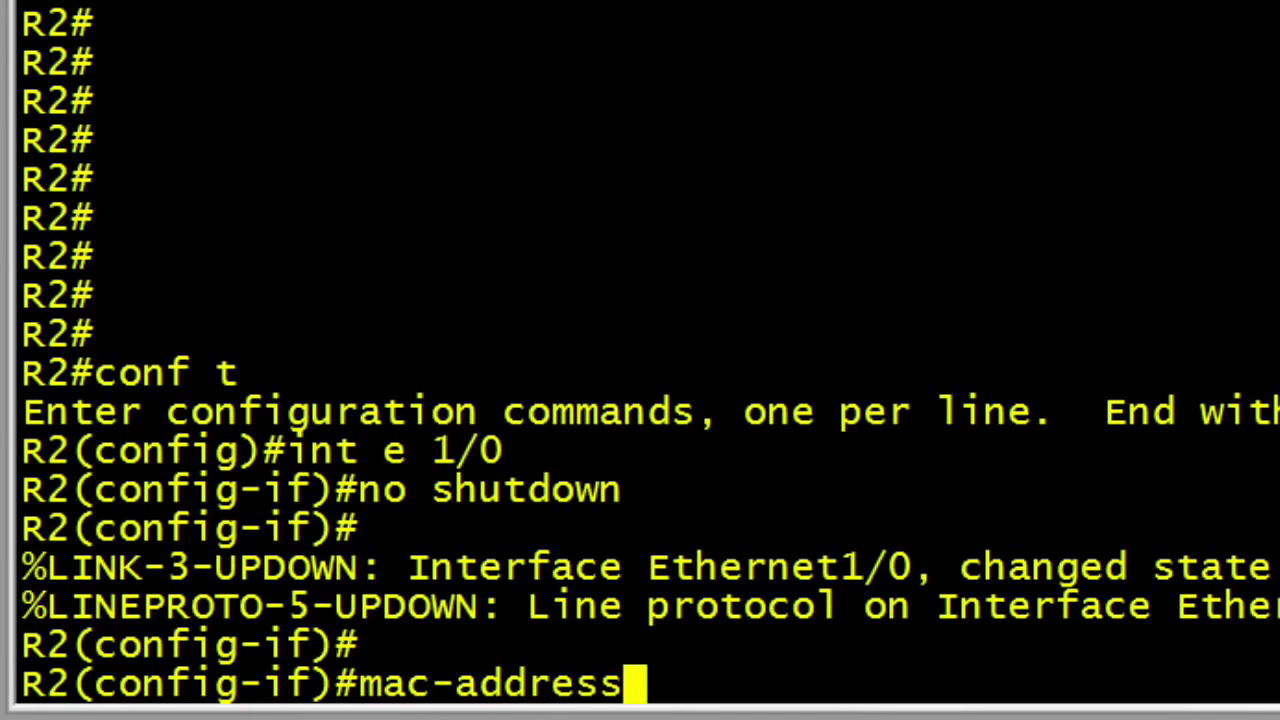
{"action": "type", "text": " 0001.6422.2222"}
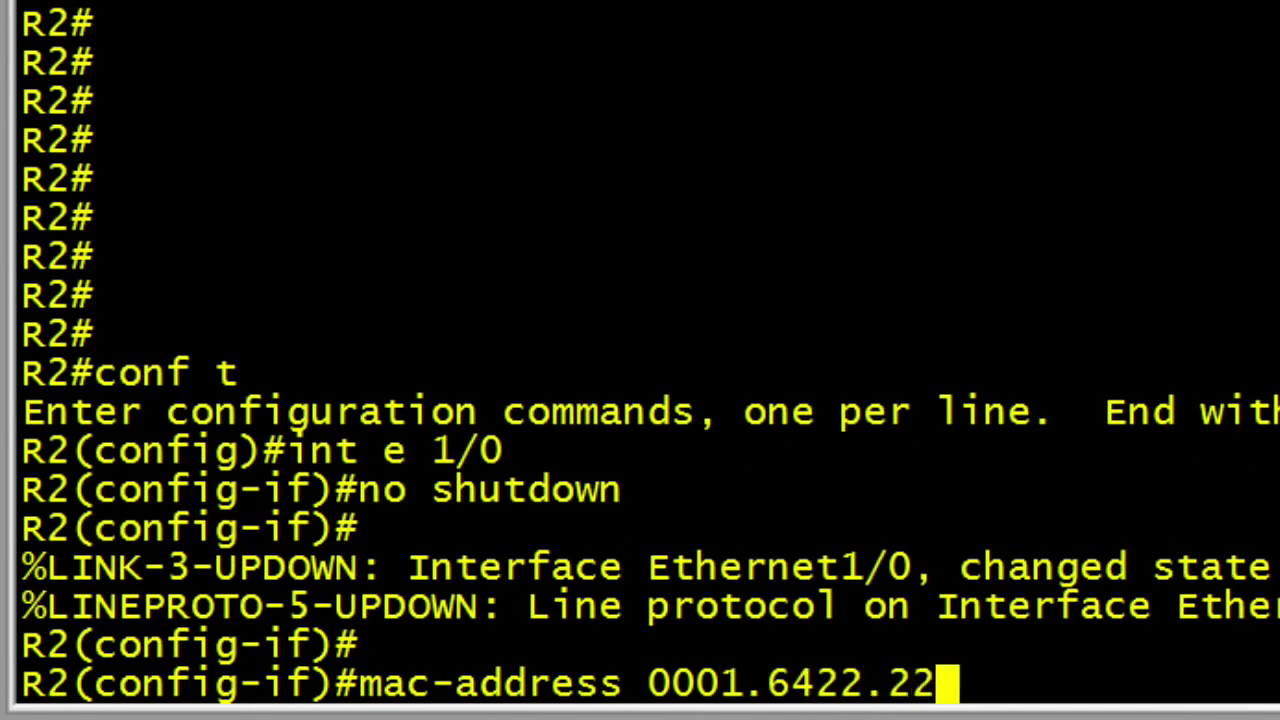
{"action": "key", "text": "Return"}
{"action": "type", "text": "ip address "}
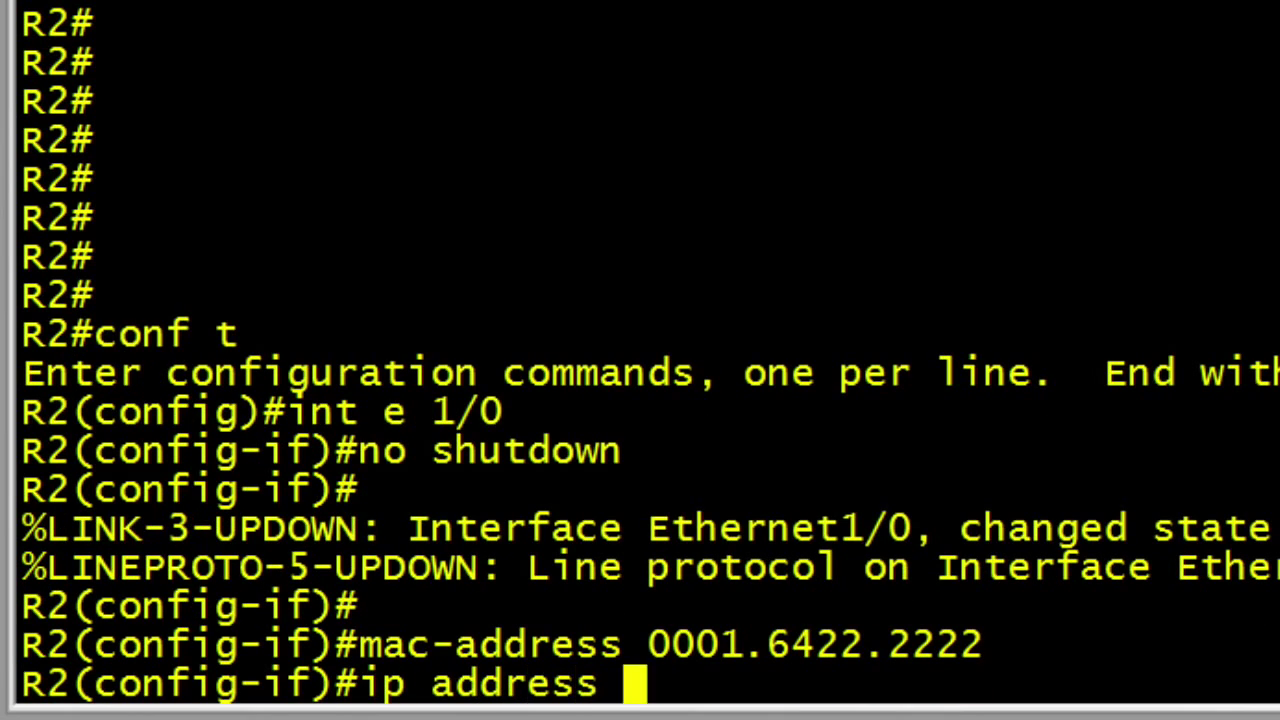
{"action": "type", "text": "10.0.0.2 255"}
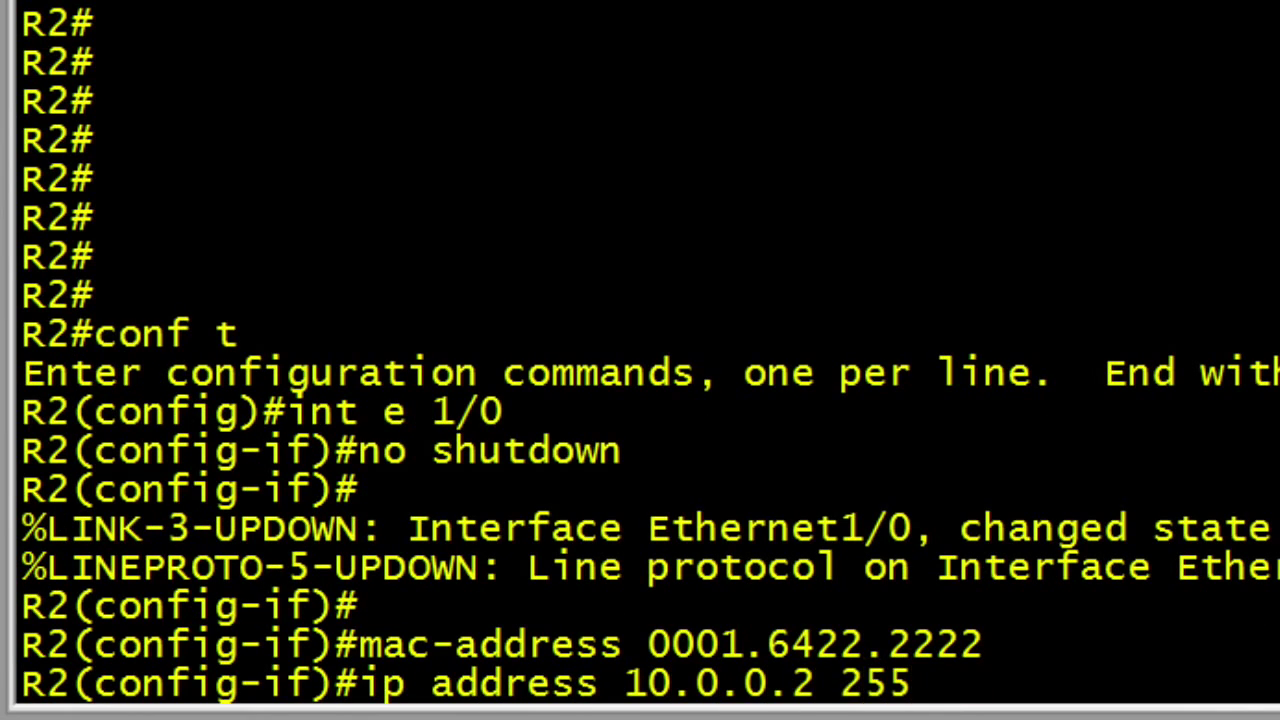
{"action": "type", "text": ".255.255.0"}
{"action": "key", "text": "Return"}
{"action": "type", "text": "exit"}
{"action": "key", "text": "Return"}
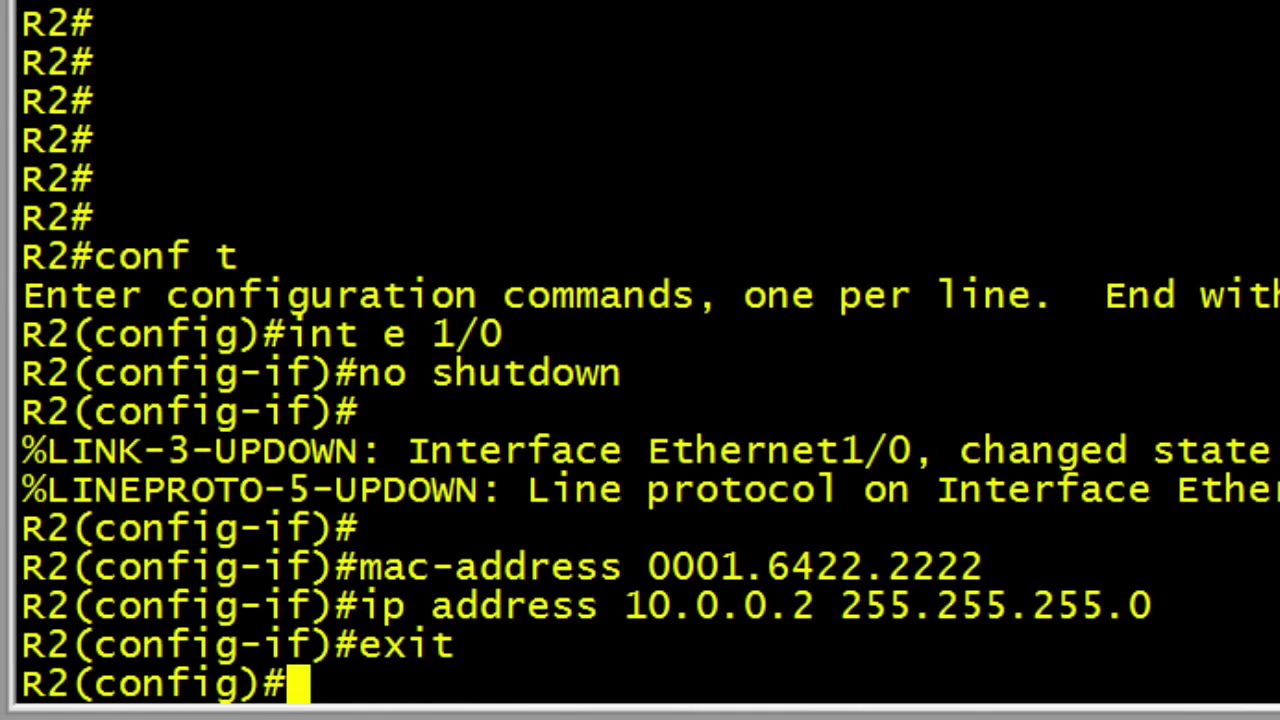
{"action": "key", "text": "Return"}
- Set R2's timezone to PST -8 and display its clock with do show clock
{"action": "type", "text": "clock "}
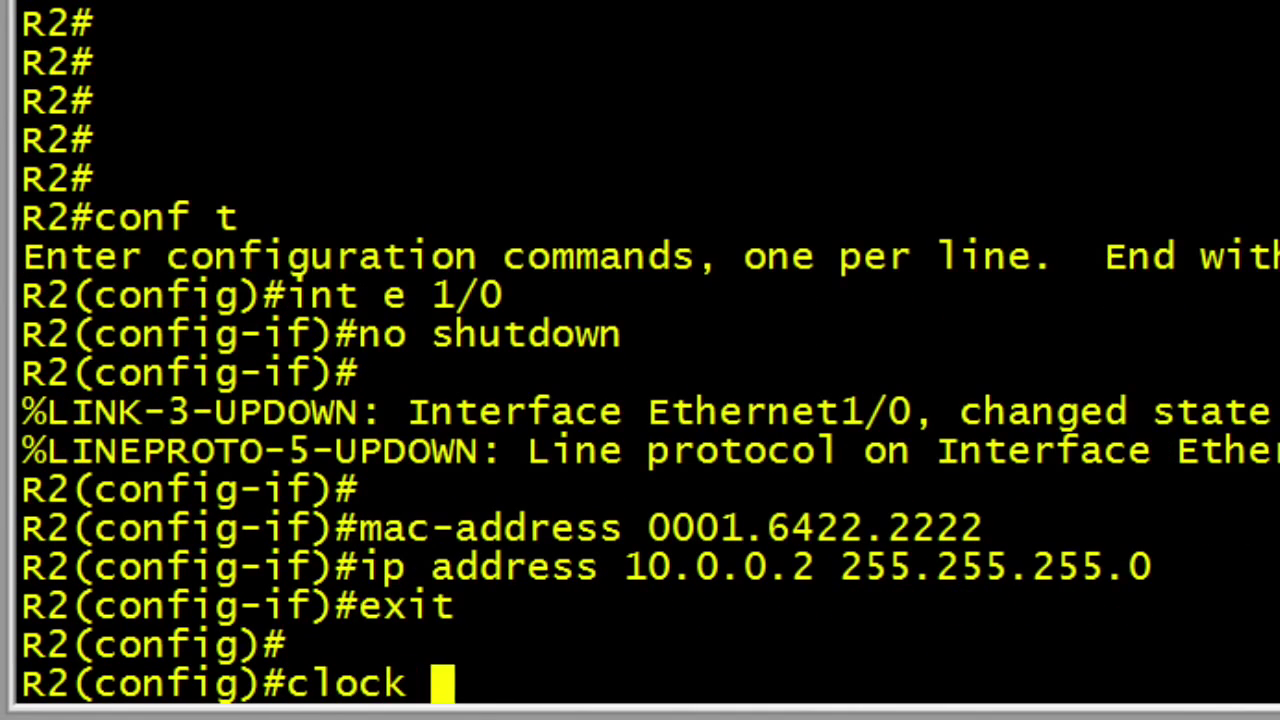
{"action": "type", "text": "timezone PST -8"}
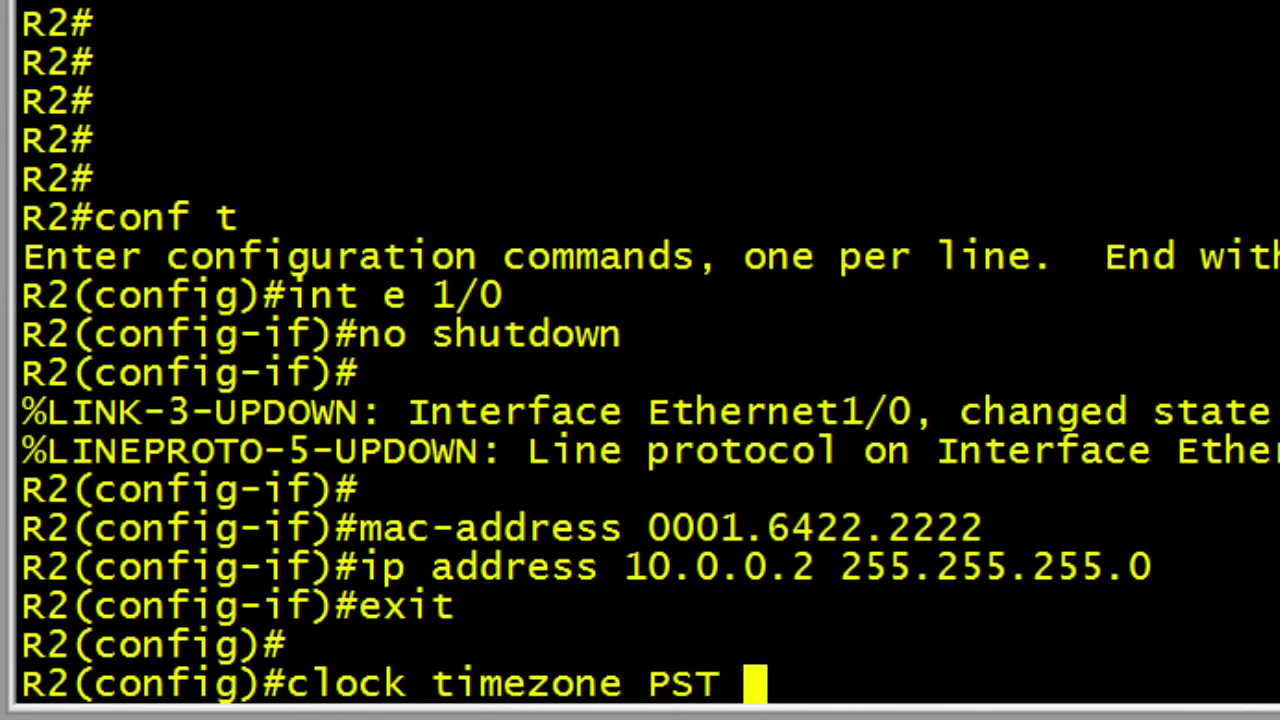
{"action": "key", "text": "Return"}
{"action": "key", "text": "Return"}
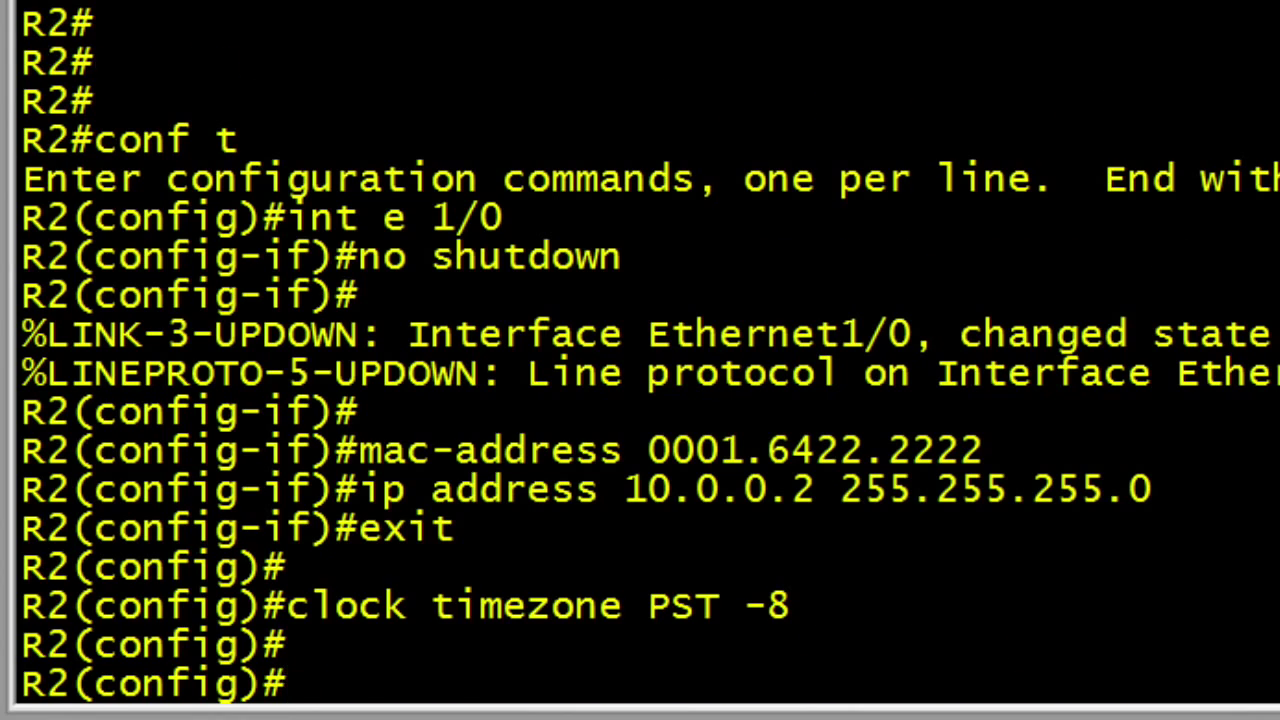
{"action": "key", "text": "Return"}
{"action": "key", "text": "Return"}
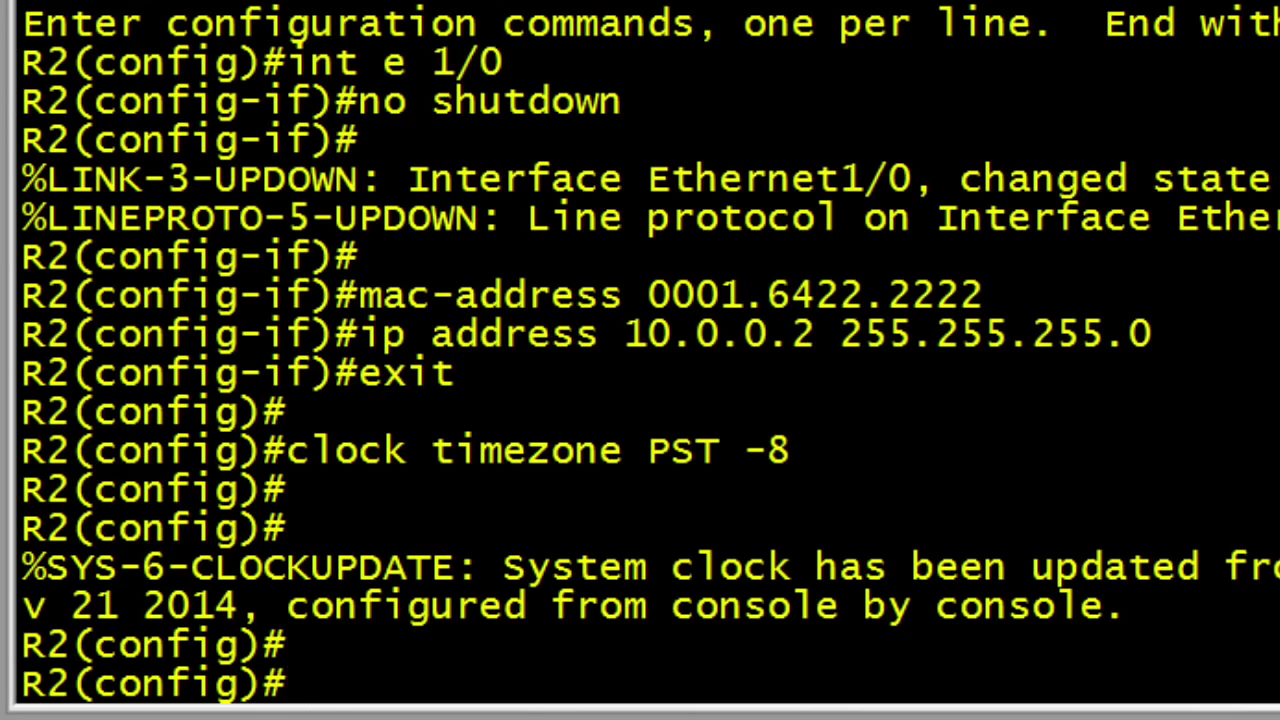
{"action": "key", "text": "Return"}
{"action": "type", "text": "do show "}
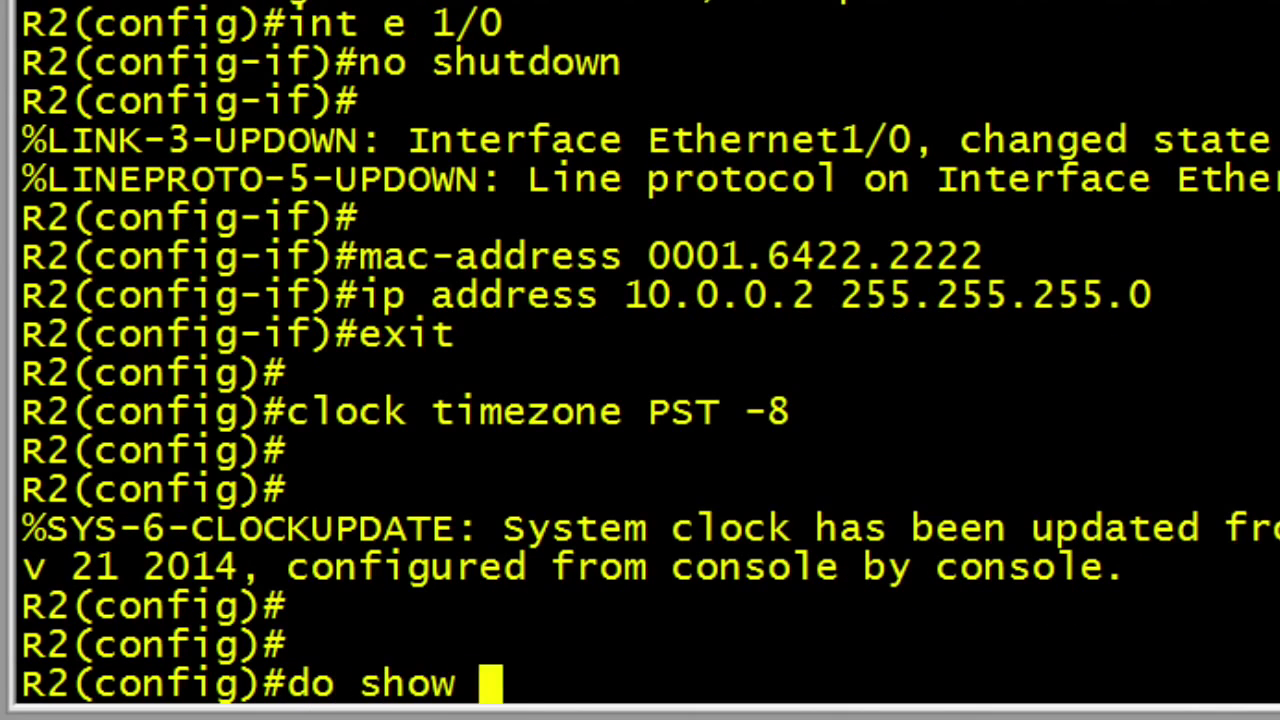
{"action": "type", "text": "clock"}
{"action": "key", "text": "Return"}
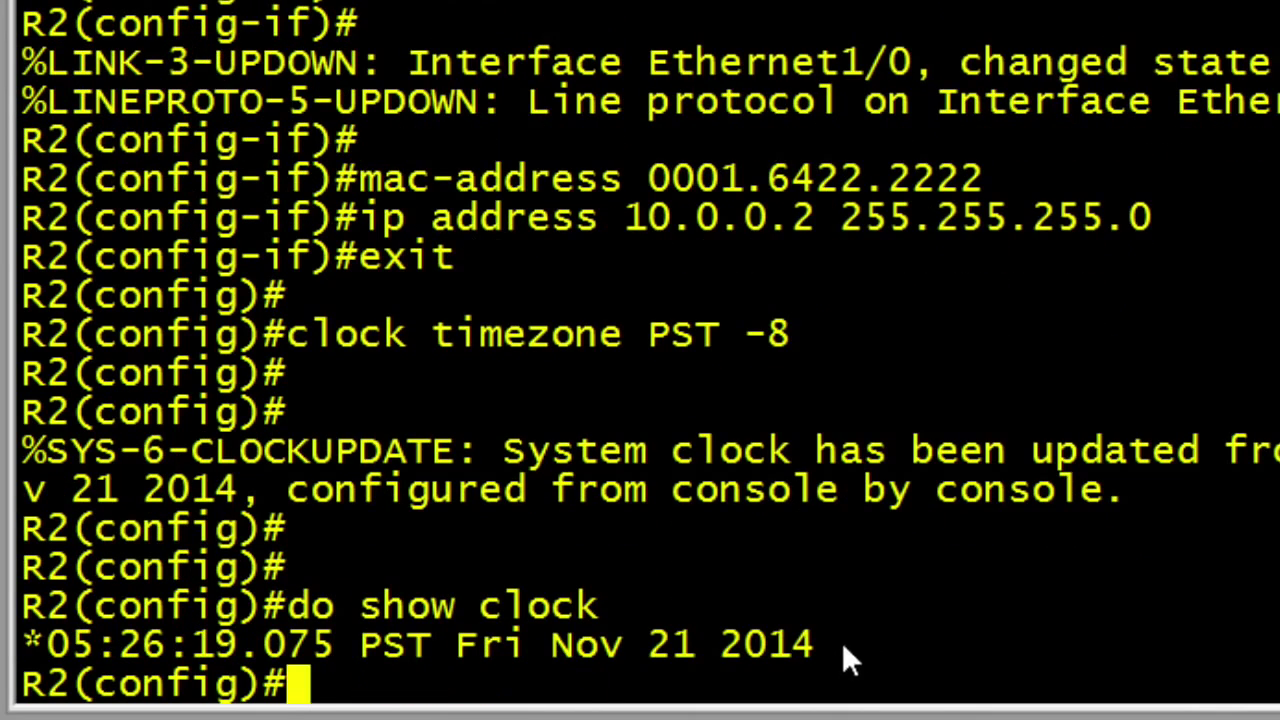
{"action": "left_click_drag", "start_coordinate": [827, 642], "coordinate": [82, 644]}
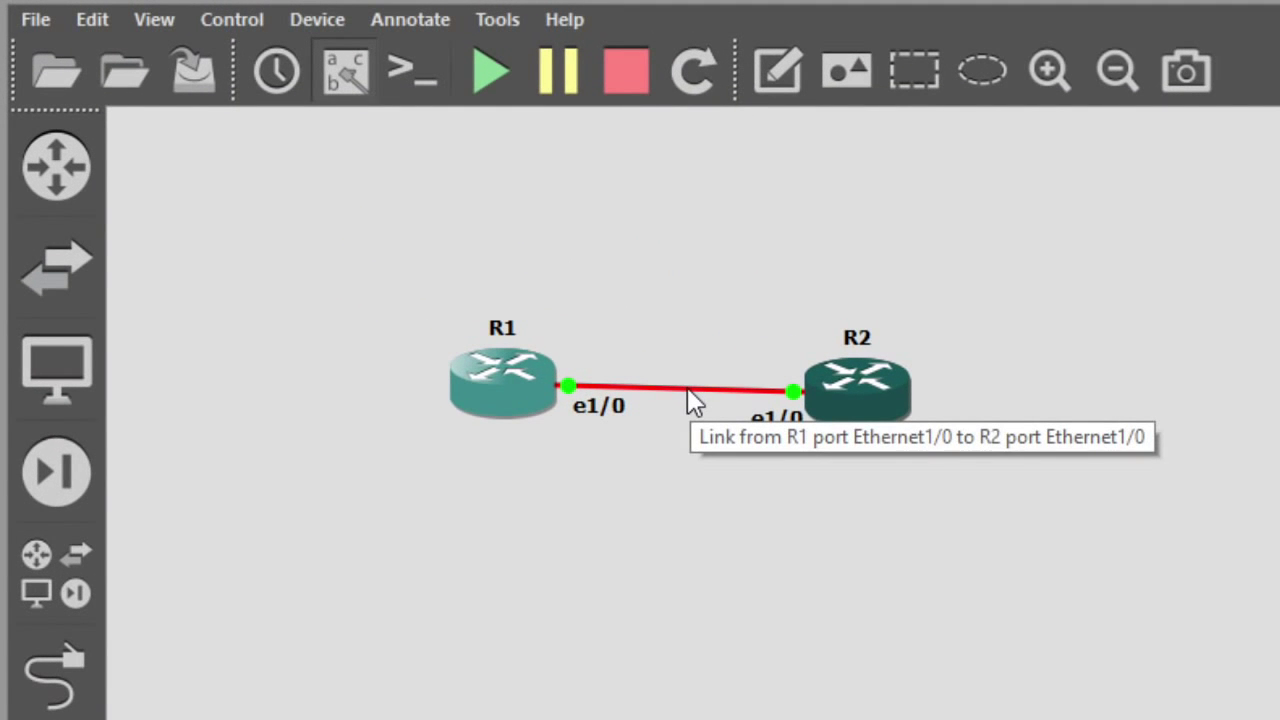
- Start a capture on the R1–R2 link at R2's Ethernet1/0 port
{"action": "right_click", "coordinate": [687, 390]}
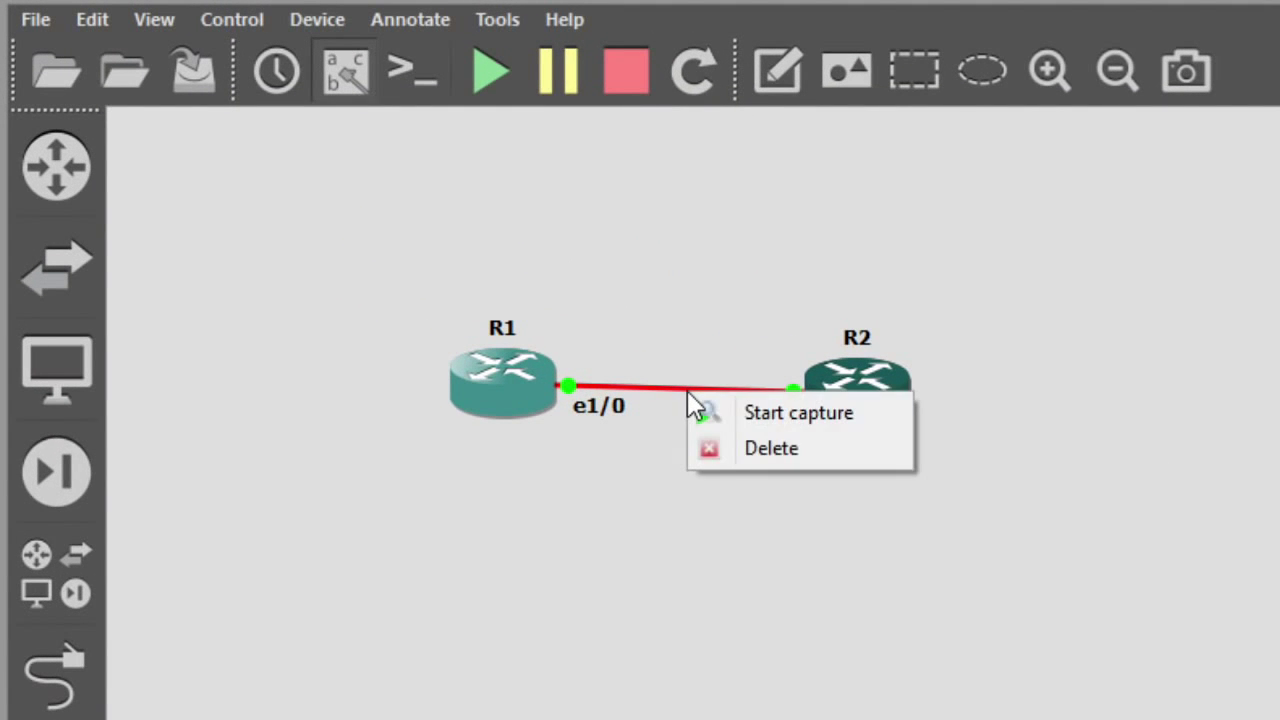
{"action": "left_click", "coordinate": [790, 430]}
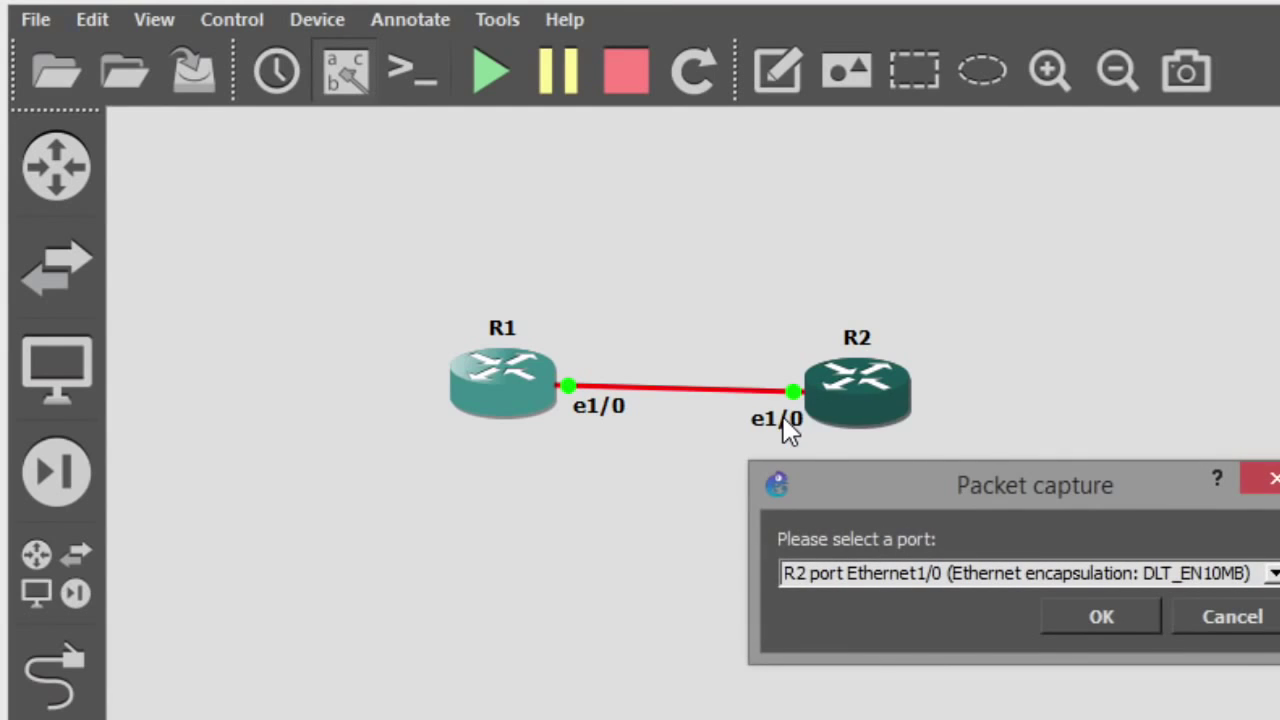
{"action": "left_click", "coordinate": [1113, 616]}
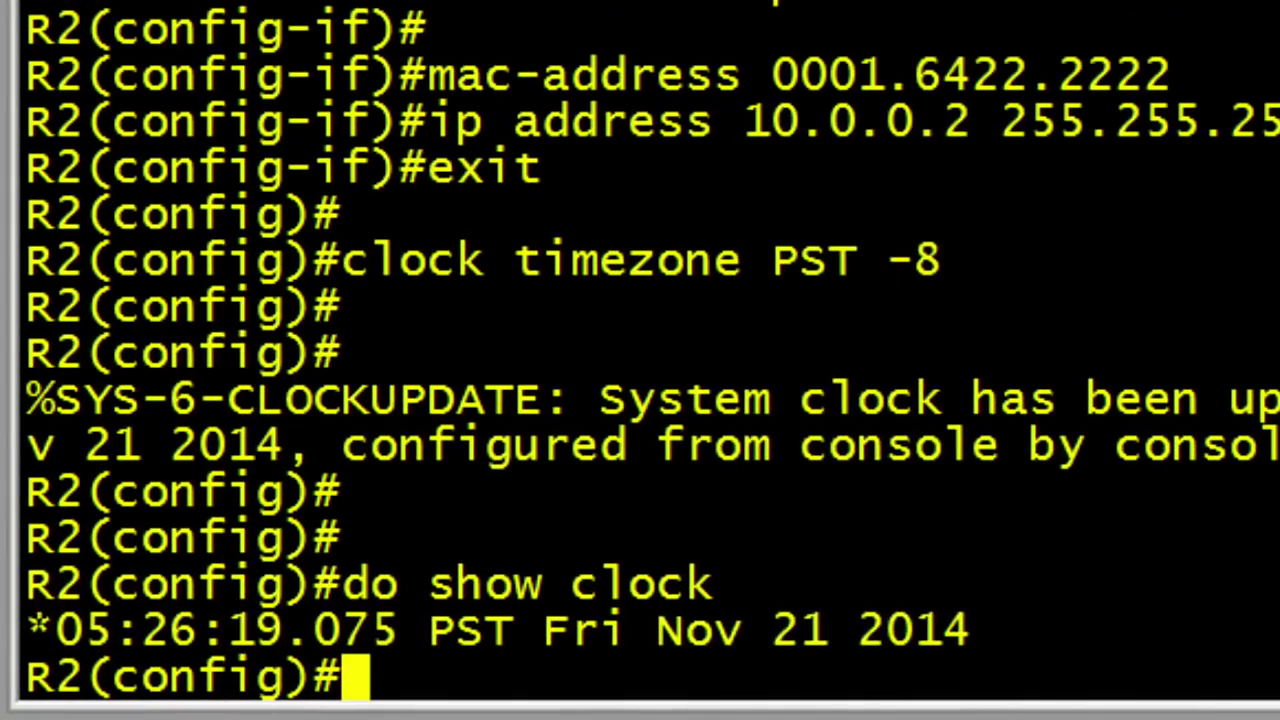
- Configure ntp server 10.0.0.1 on R2, exit with end, and run show clock
{"action": "key", "text": "Return"}
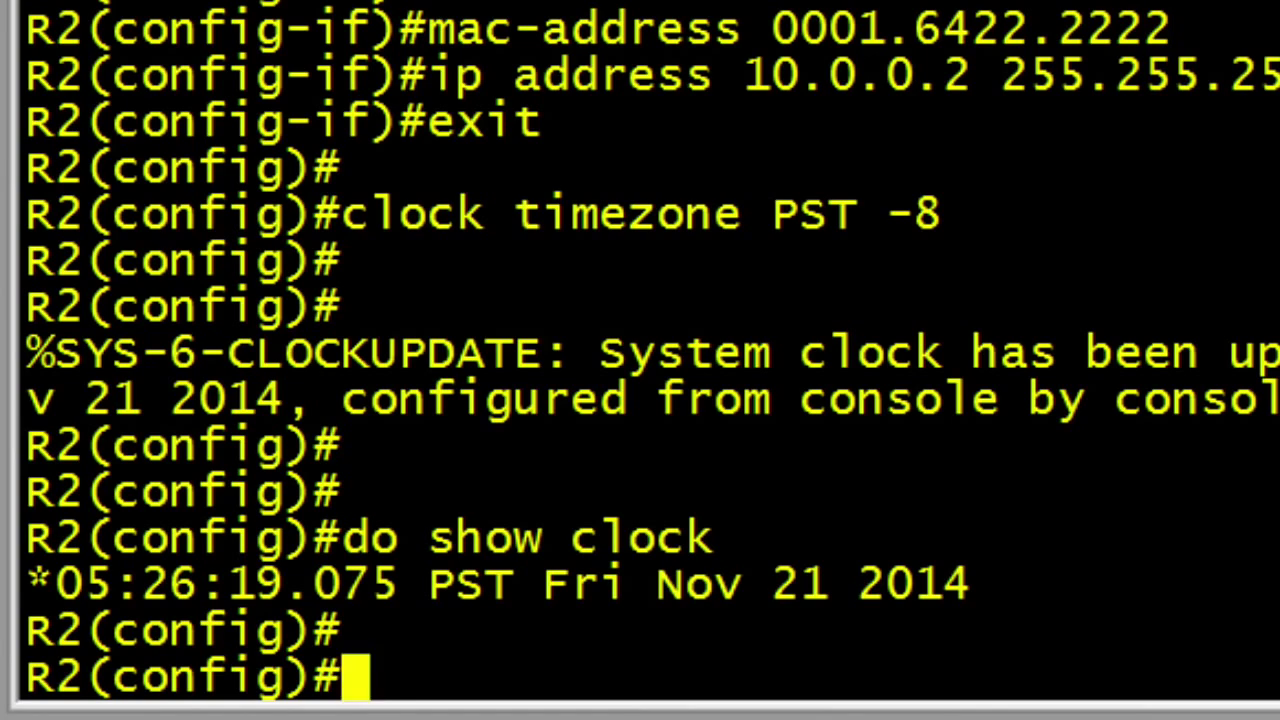
{"action": "type", "text": "ntp server 10.0.0.1"}
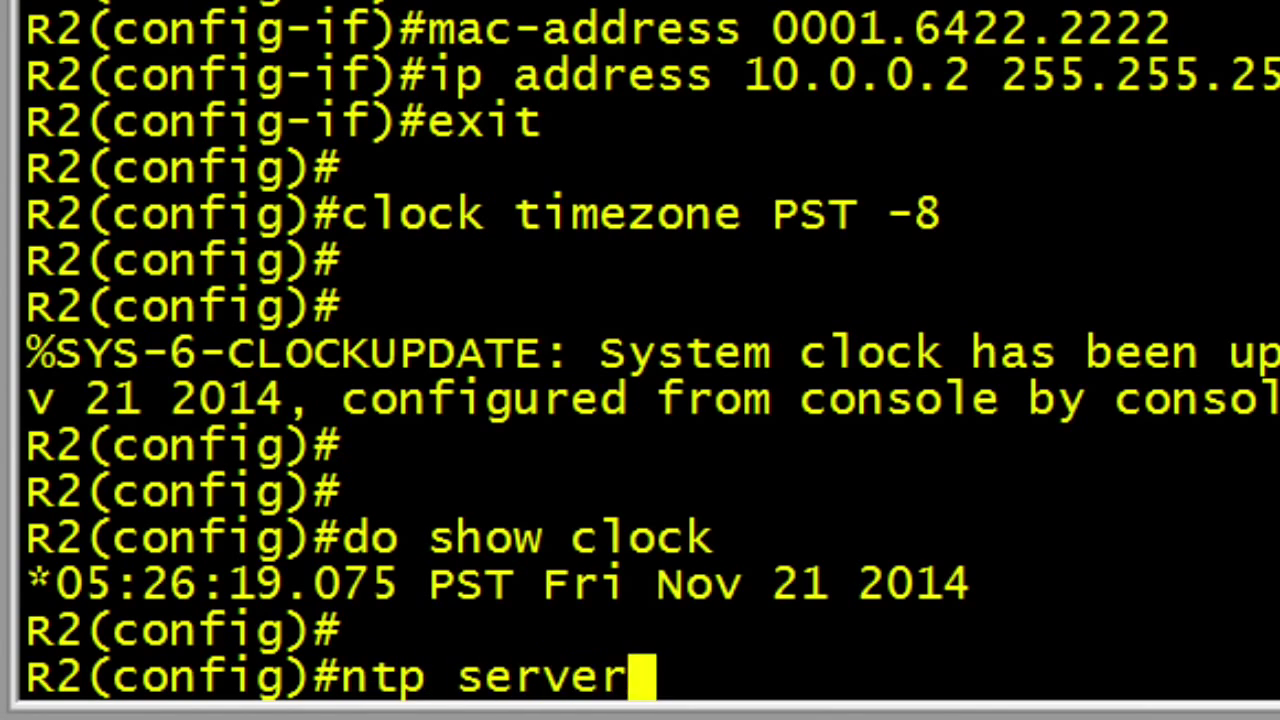
{"action": "key", "text": "Return"}
{"action": "type", "text": "end"}
{"action": "key", "text": "Return"}
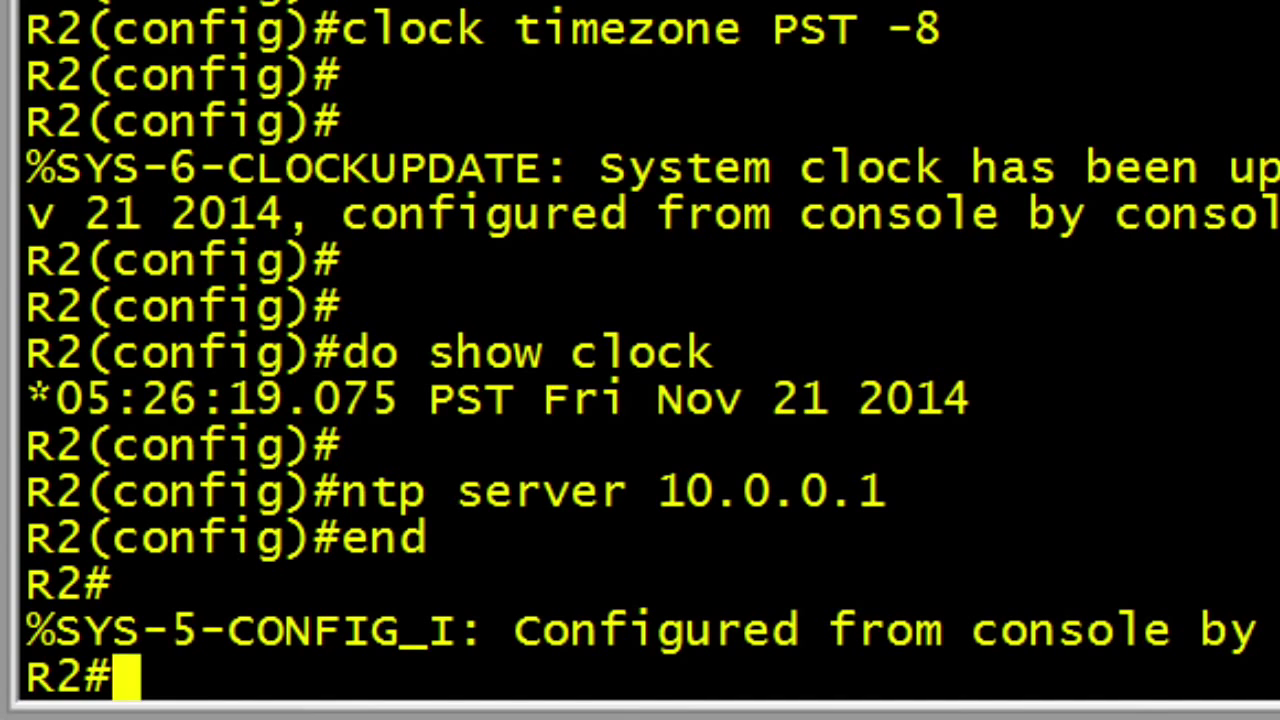
{"action": "key", "text": "Return"}
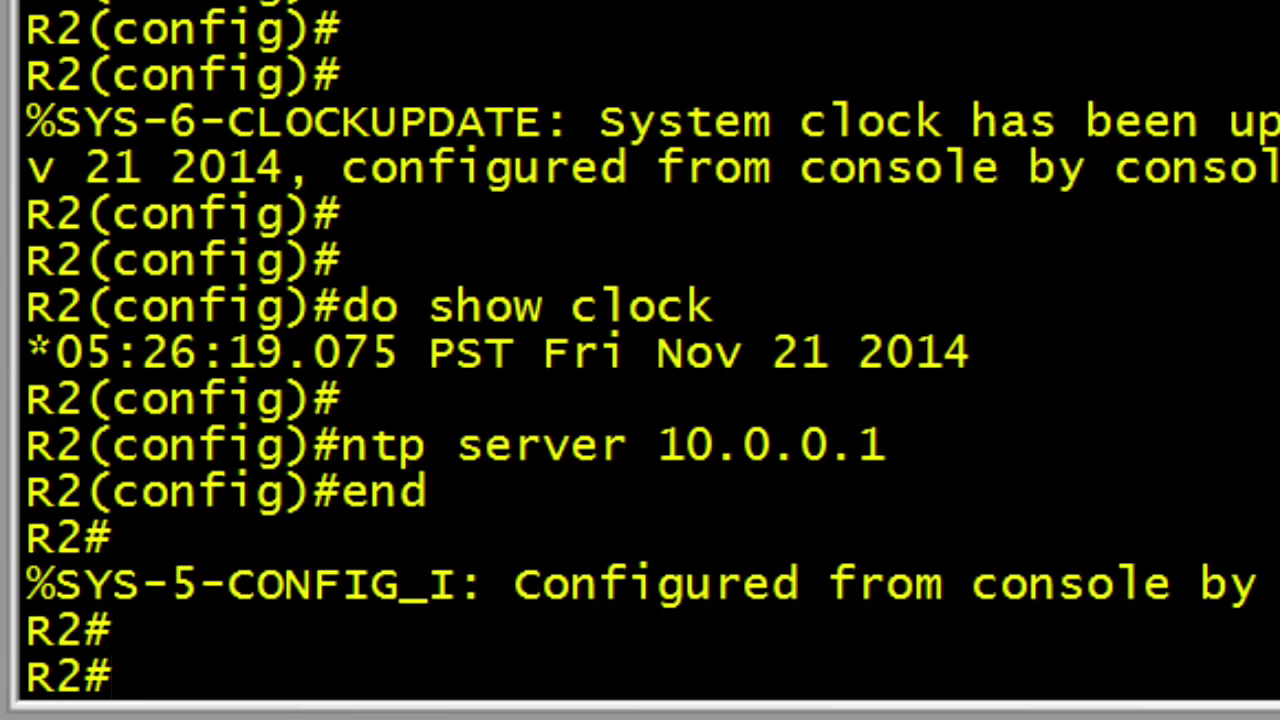
{"action": "type", "text": "show clock"}
{"action": "key", "text": "Return"}
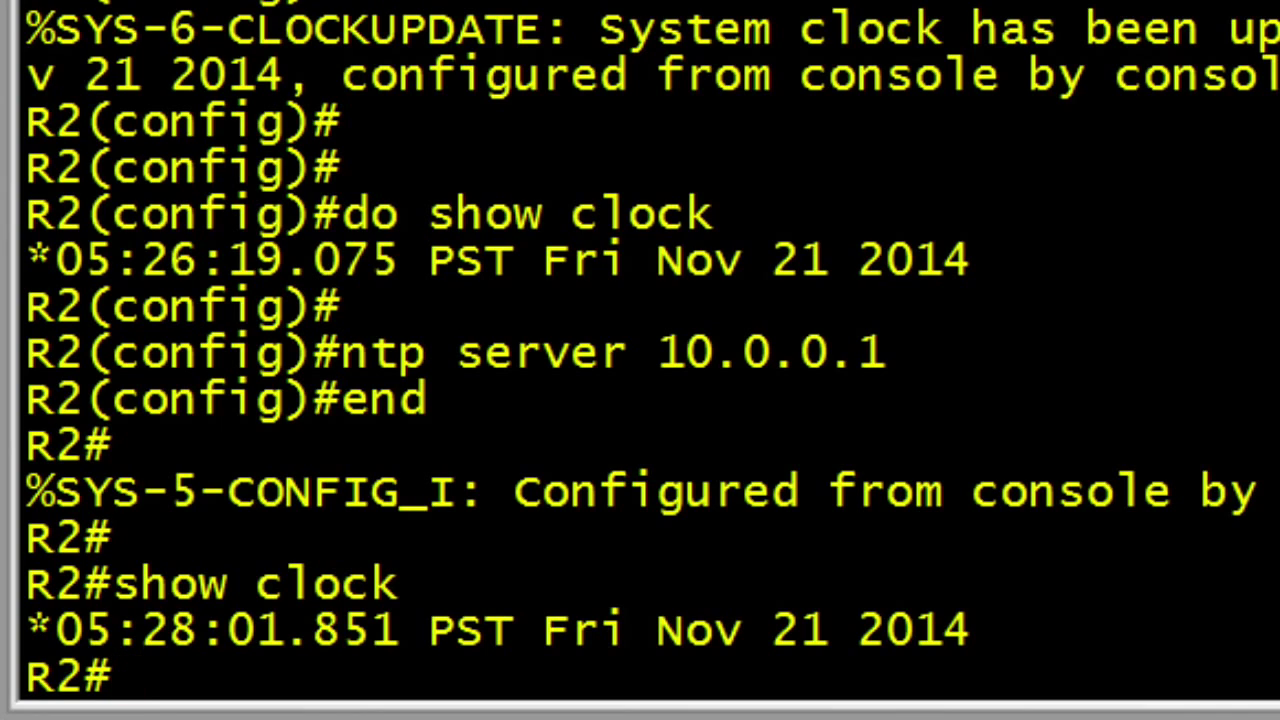
- Ping 10.0.0.1 from R2, then rerun show clock
{"action": "key", "text": "Return"}
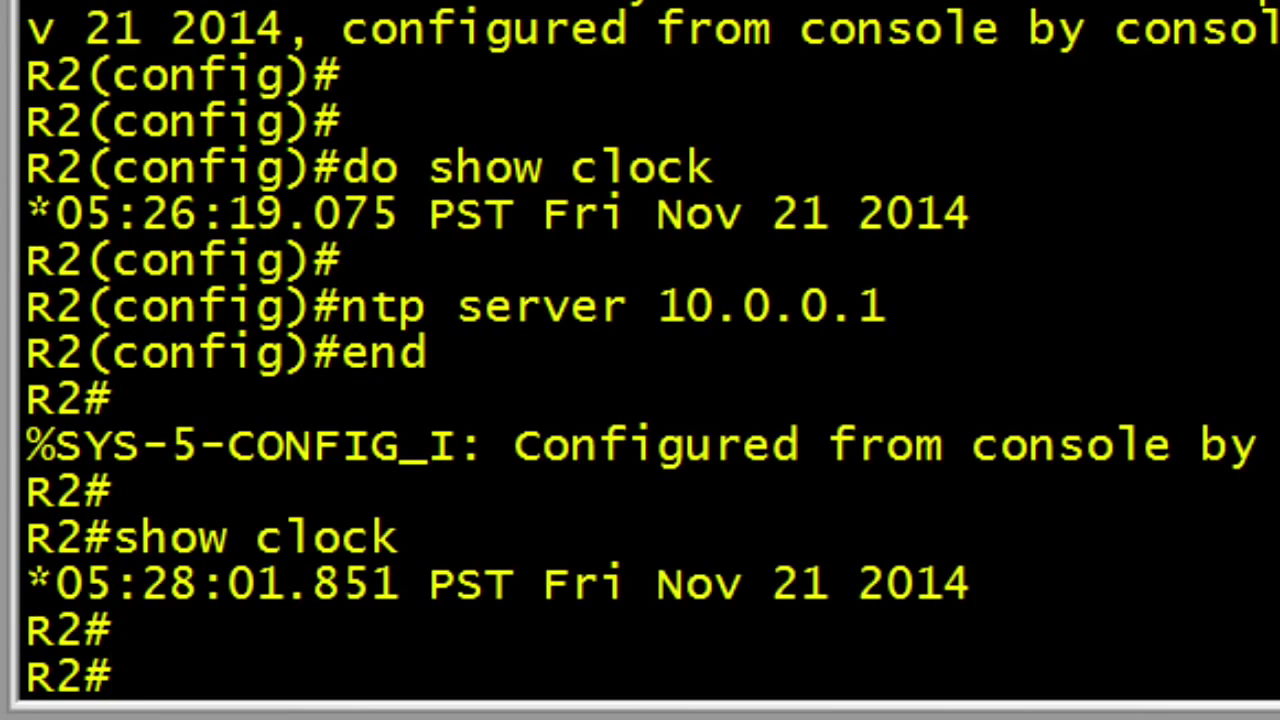
{"action": "type", "text": "ping "}
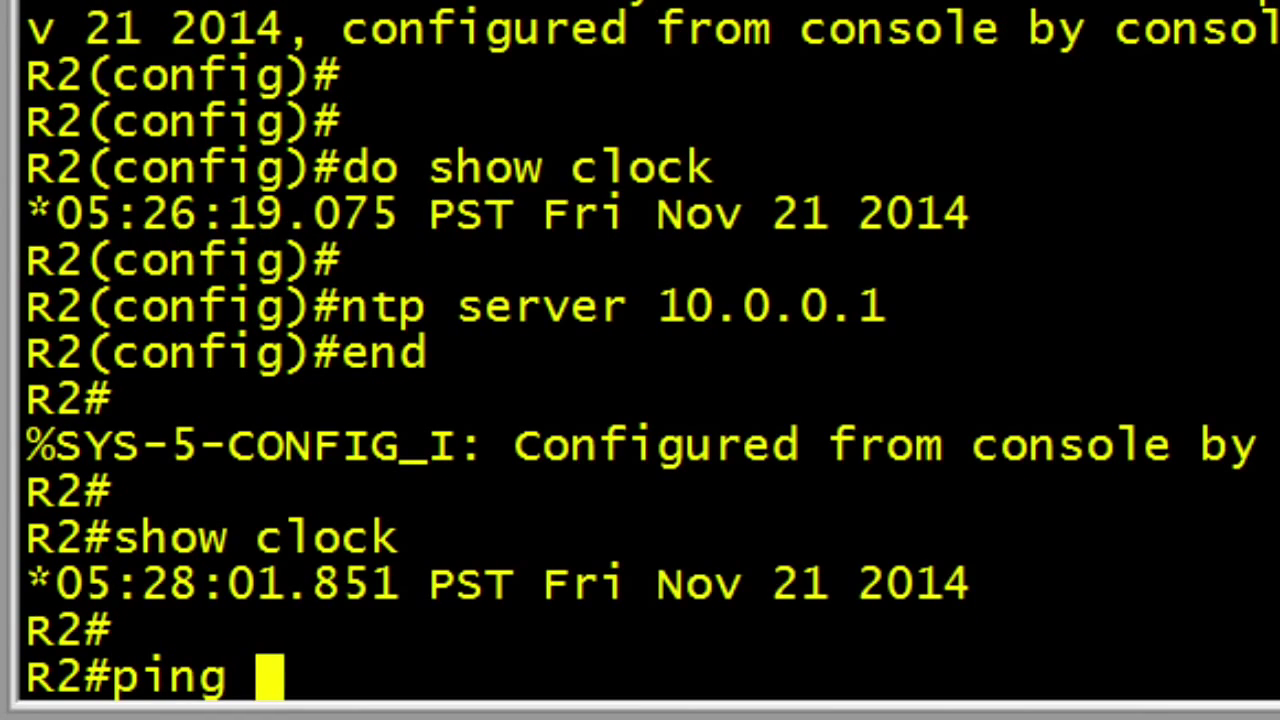
{"action": "type", "text": "10.0.0"}
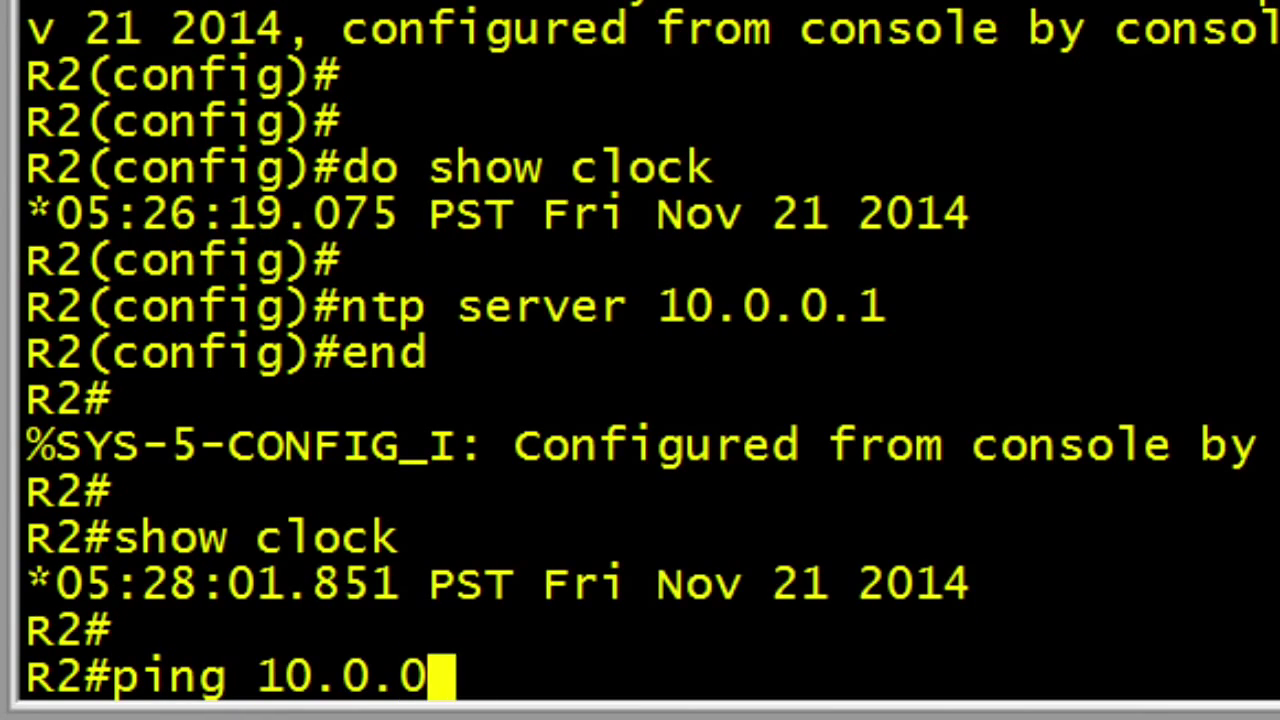
{"action": "type", "text": ".1"}
{"action": "key", "text": "Return"}
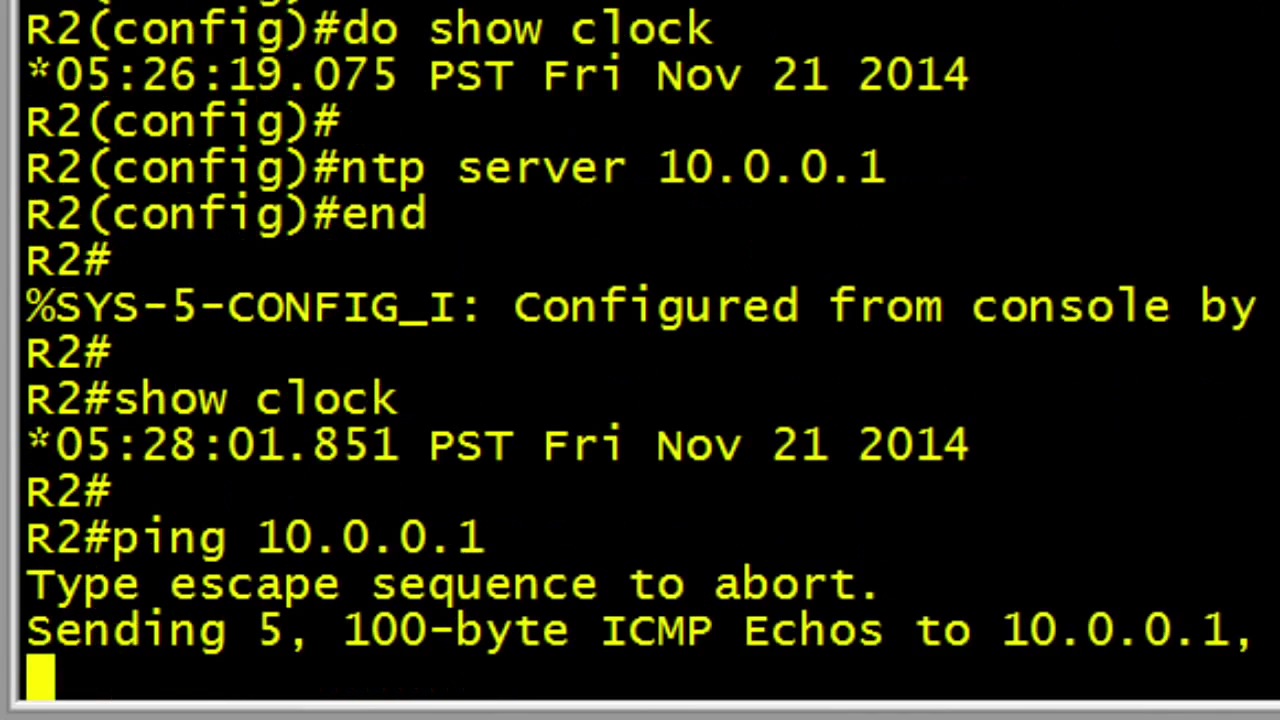
{"action": "key", "text": "Return"}
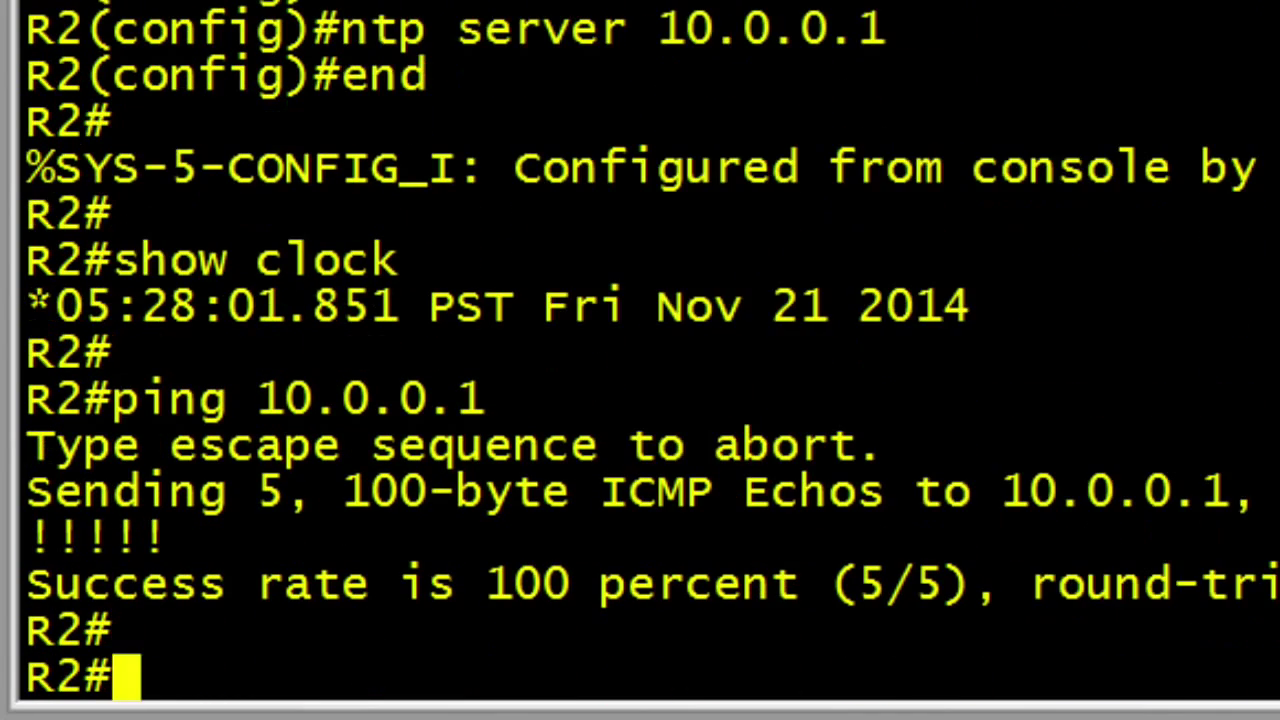
{"action": "key", "text": "Up"}
{"action": "key", "text": "Up"}
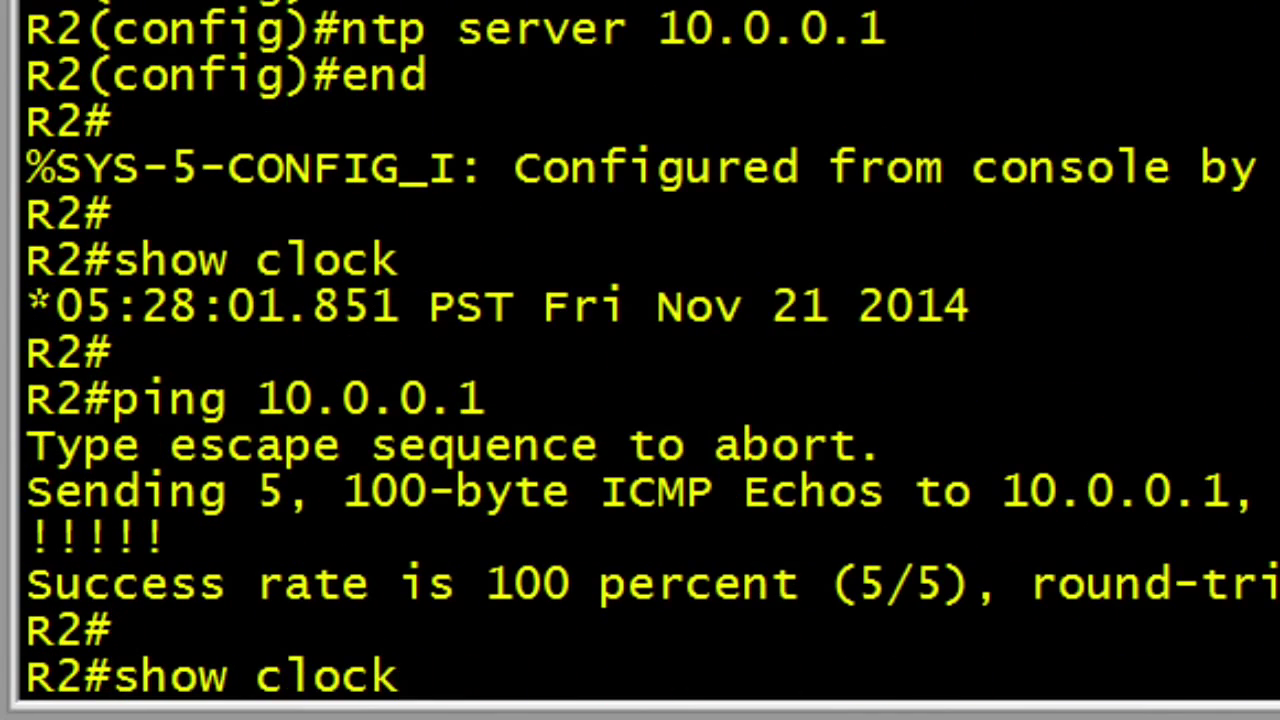
{"action": "key", "text": "Return"}
{"action": "key", "text": "Return"}
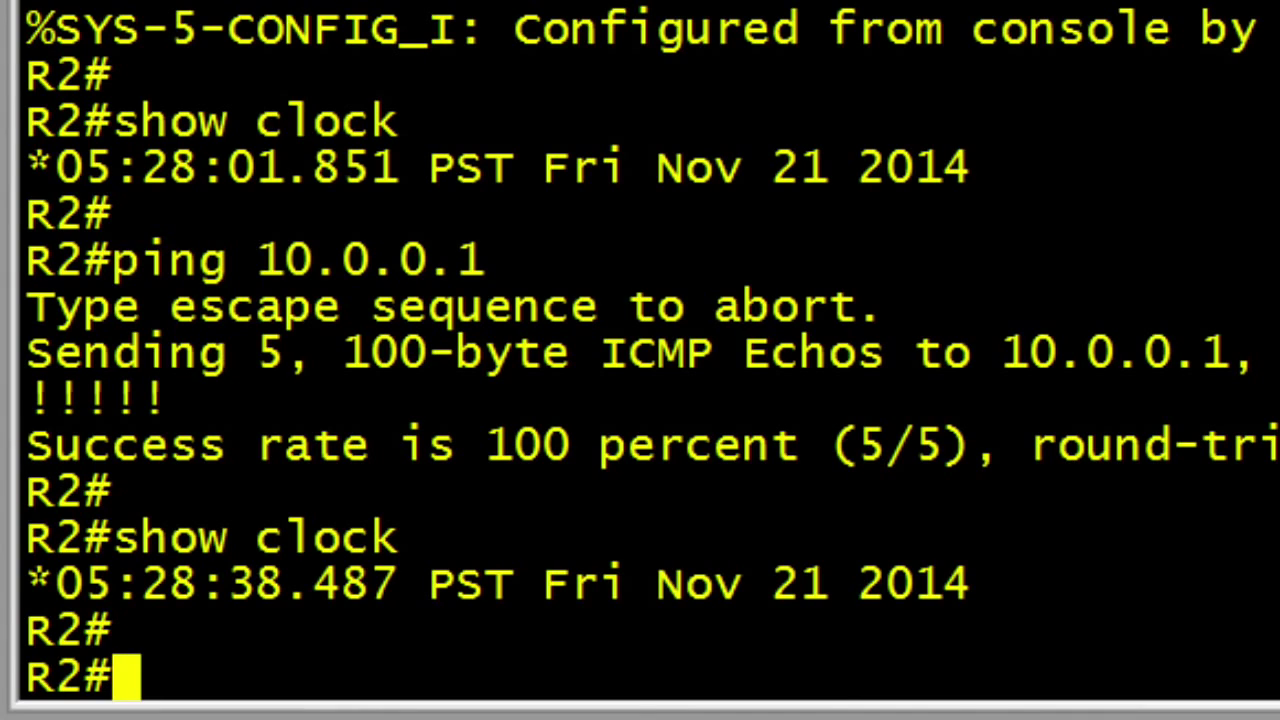
- Run show ntp associations and show ntp associations detail on R2
{"action": "type", "text": "show "}
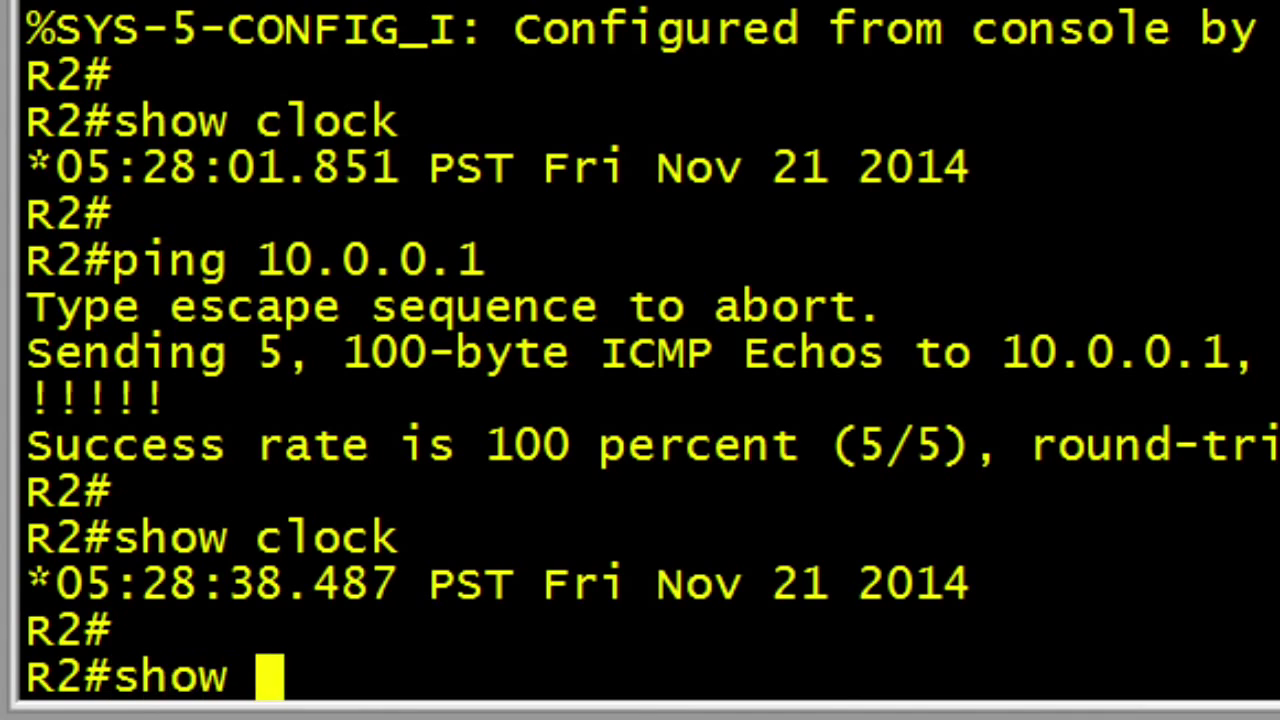
{"action": "type", "text": "ntp associati"}
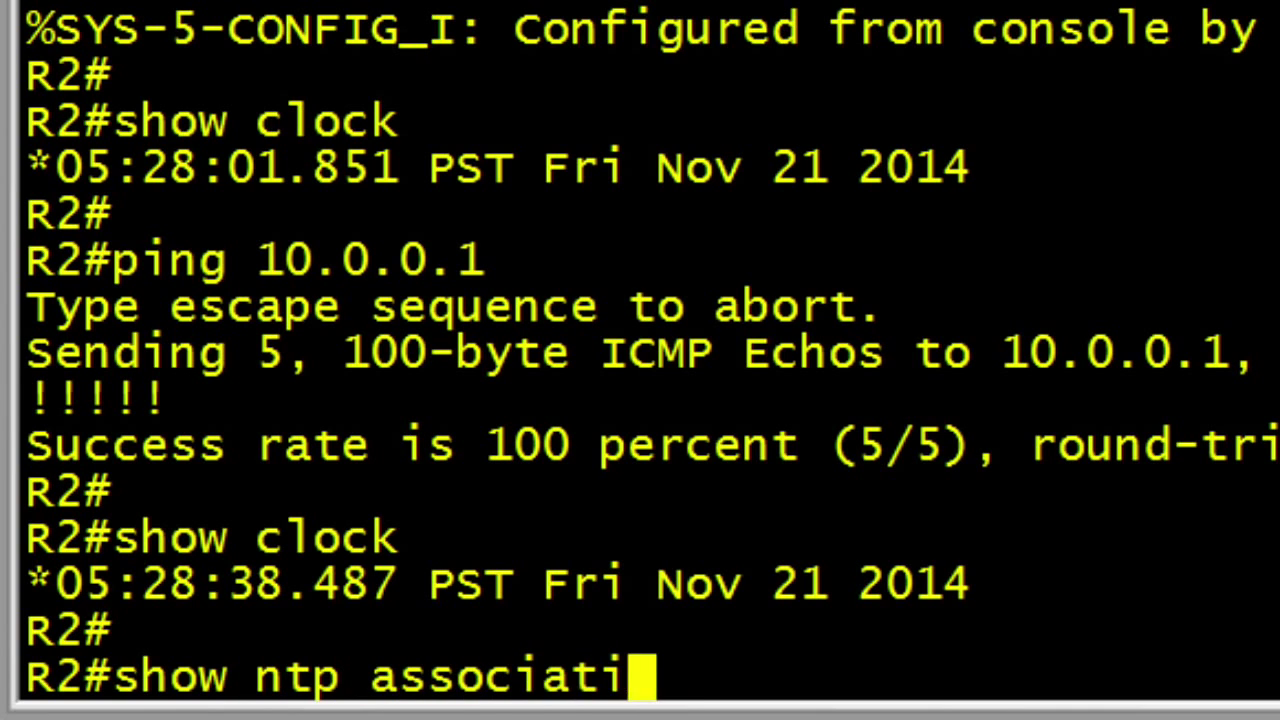
{"action": "type", "text": "ons"}
{"action": "key", "text": "Return"}
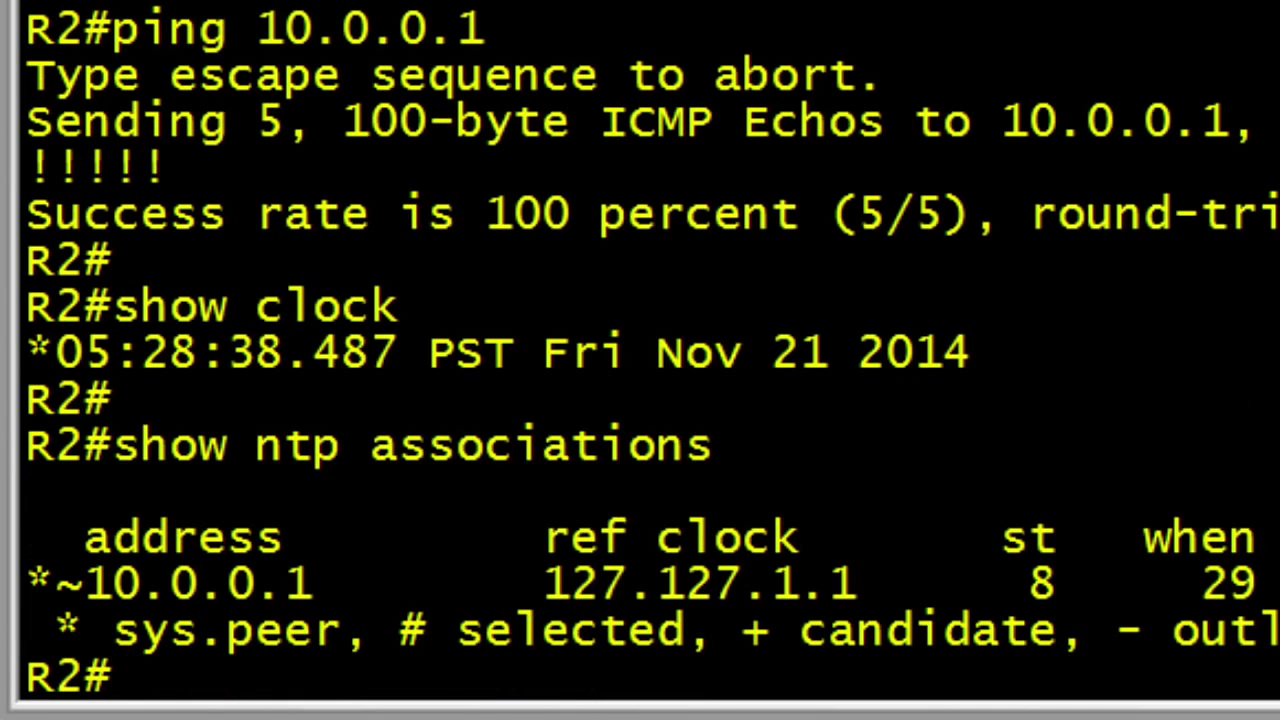
{"action": "key", "text": "Return"}
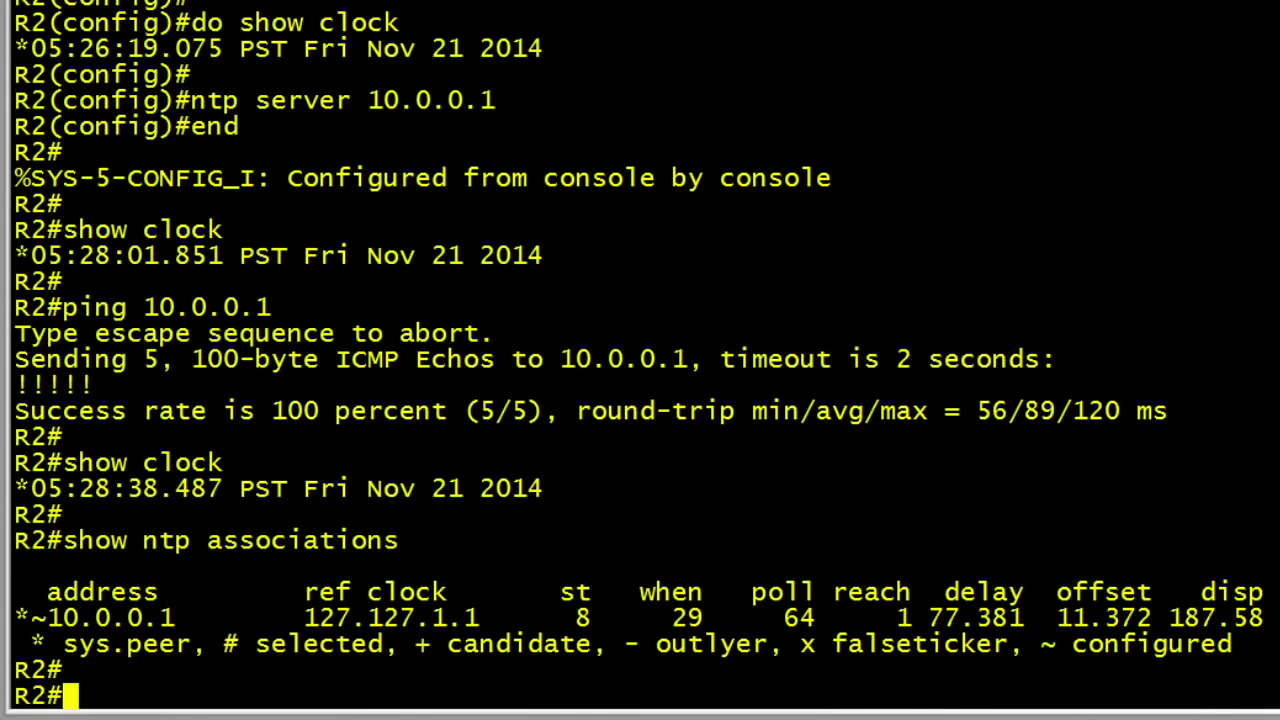
{"action": "type", "text": "show nt"}
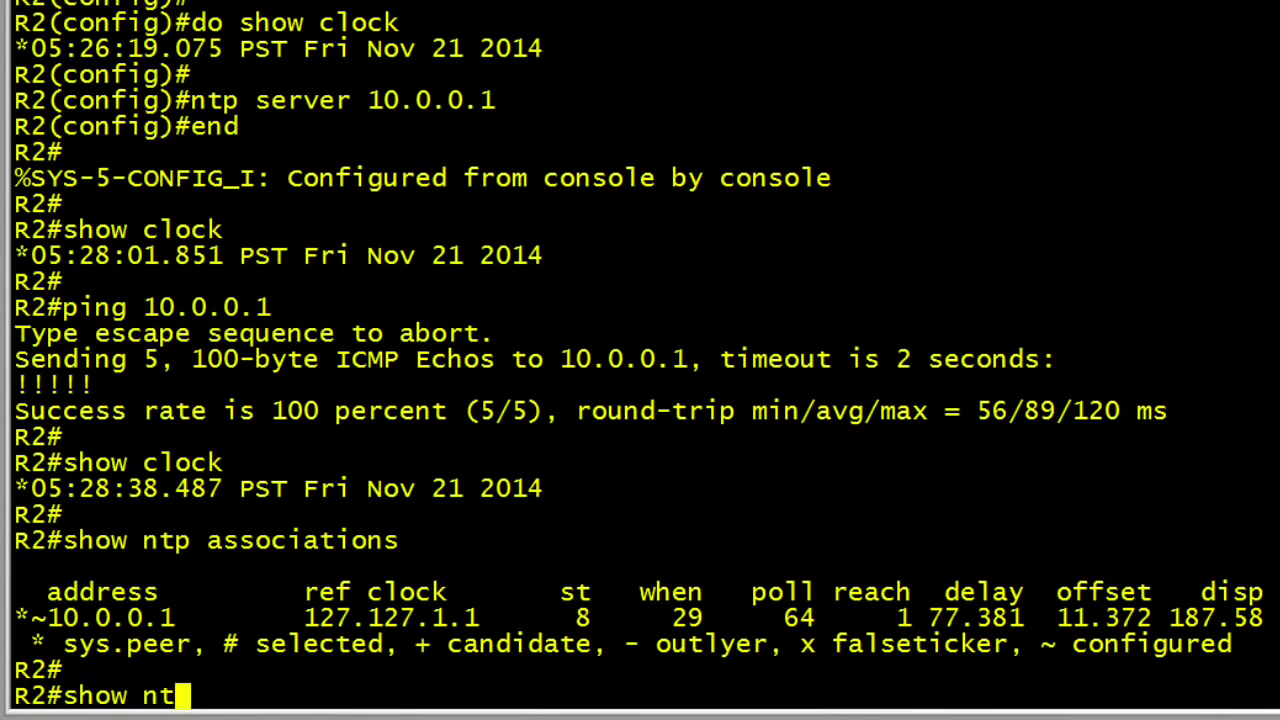
{"action": "type", "text": "p associations d"}
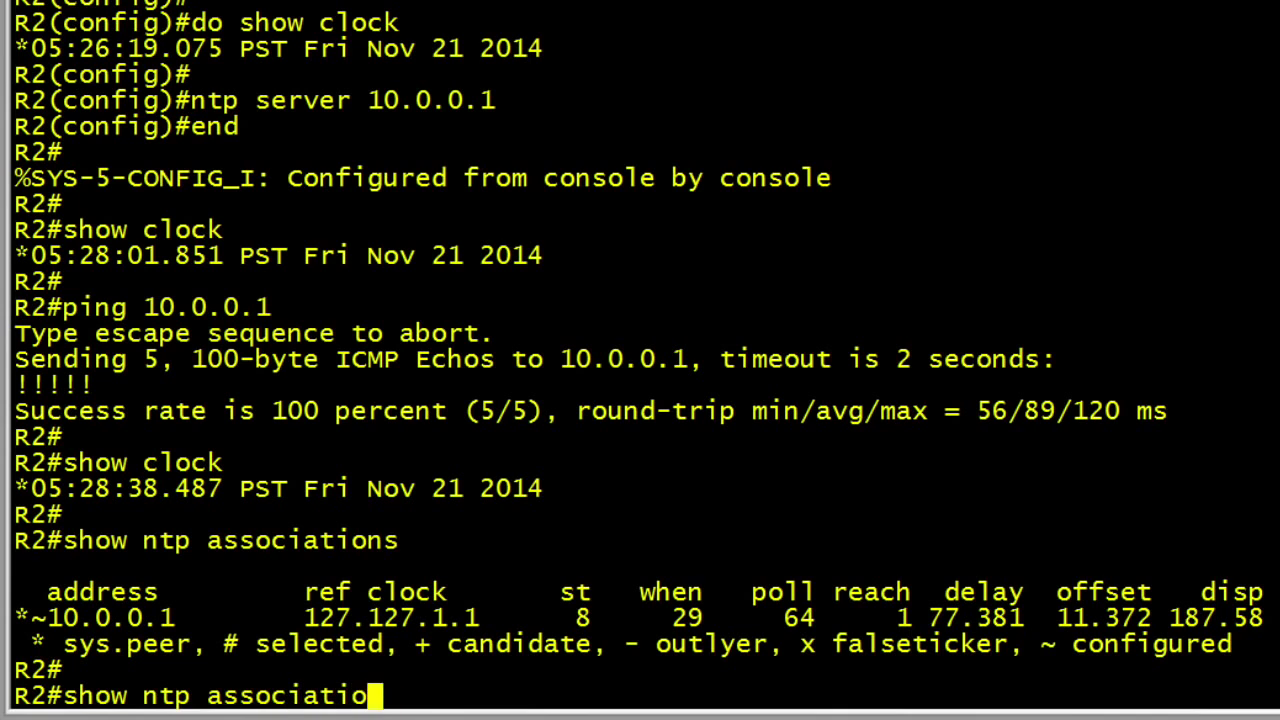
{"action": "type", "text": "etail"}
{"action": "key", "text": "Return"}
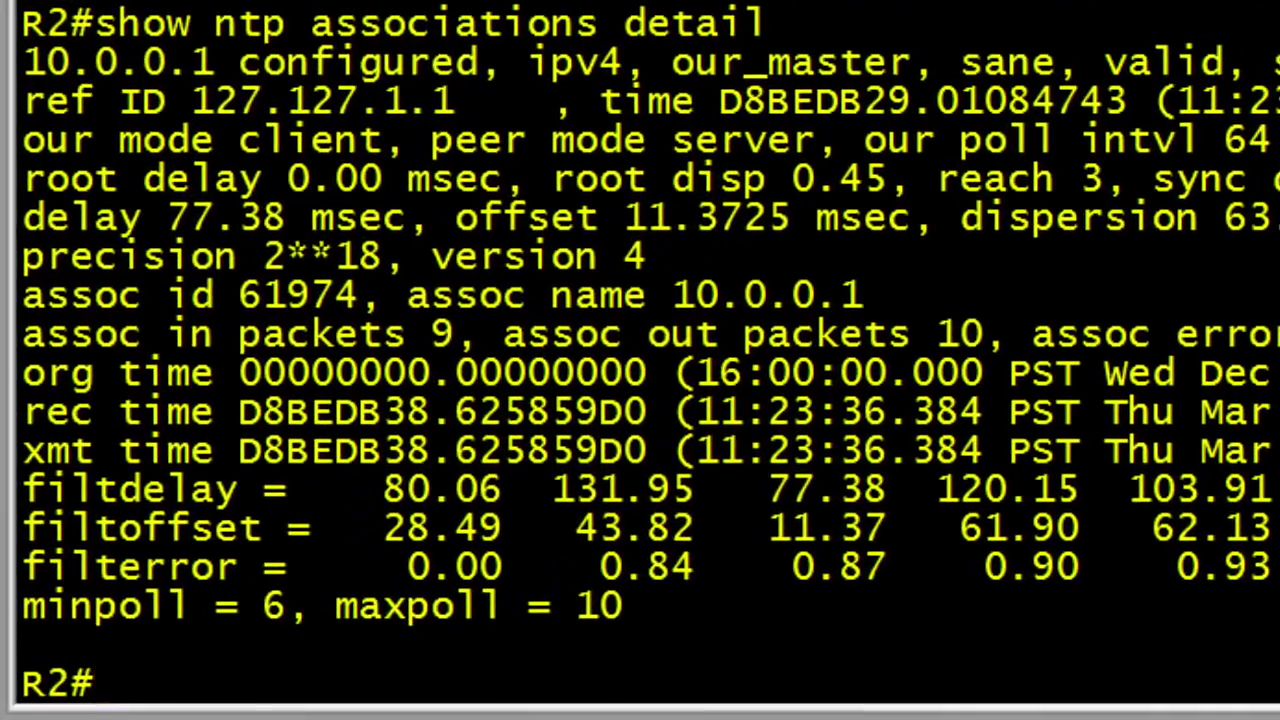
- Run show ntp status and highlight the 'Clock is synchronized' line
{"action": "type", "text": "show ntp"}
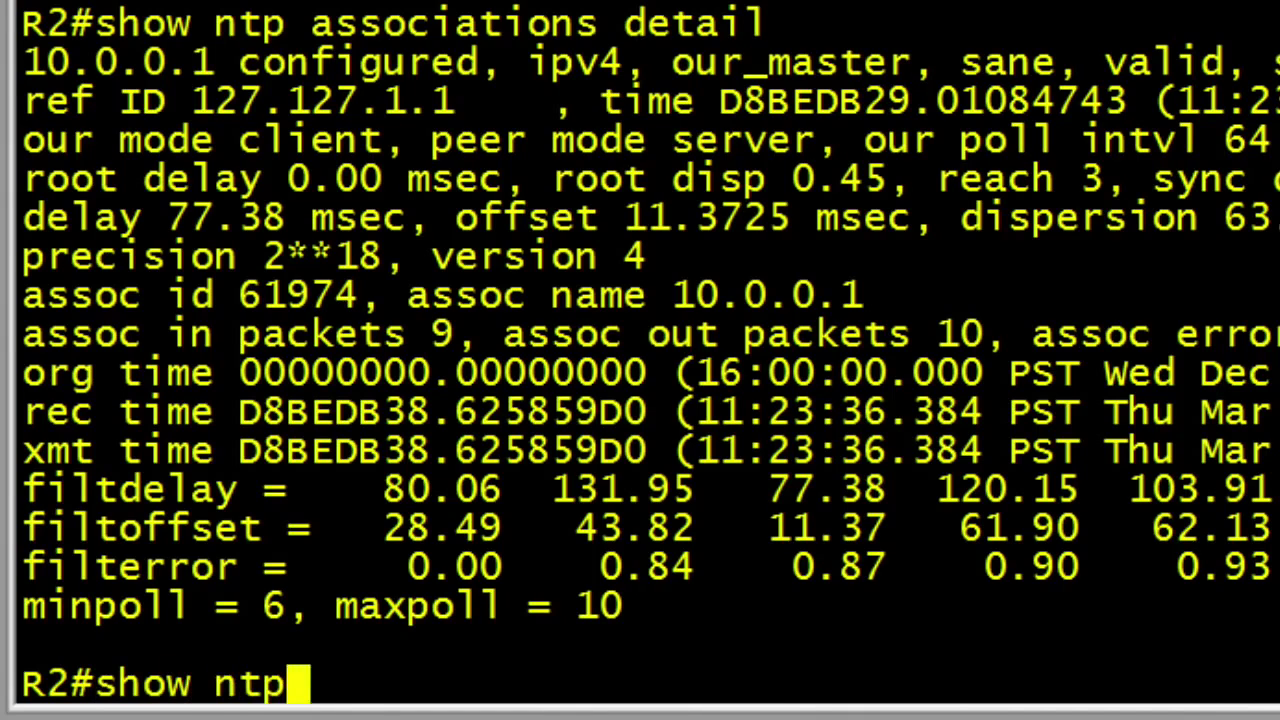
{"action": "type", "text": " status"}
{"action": "key", "text": "Return"}
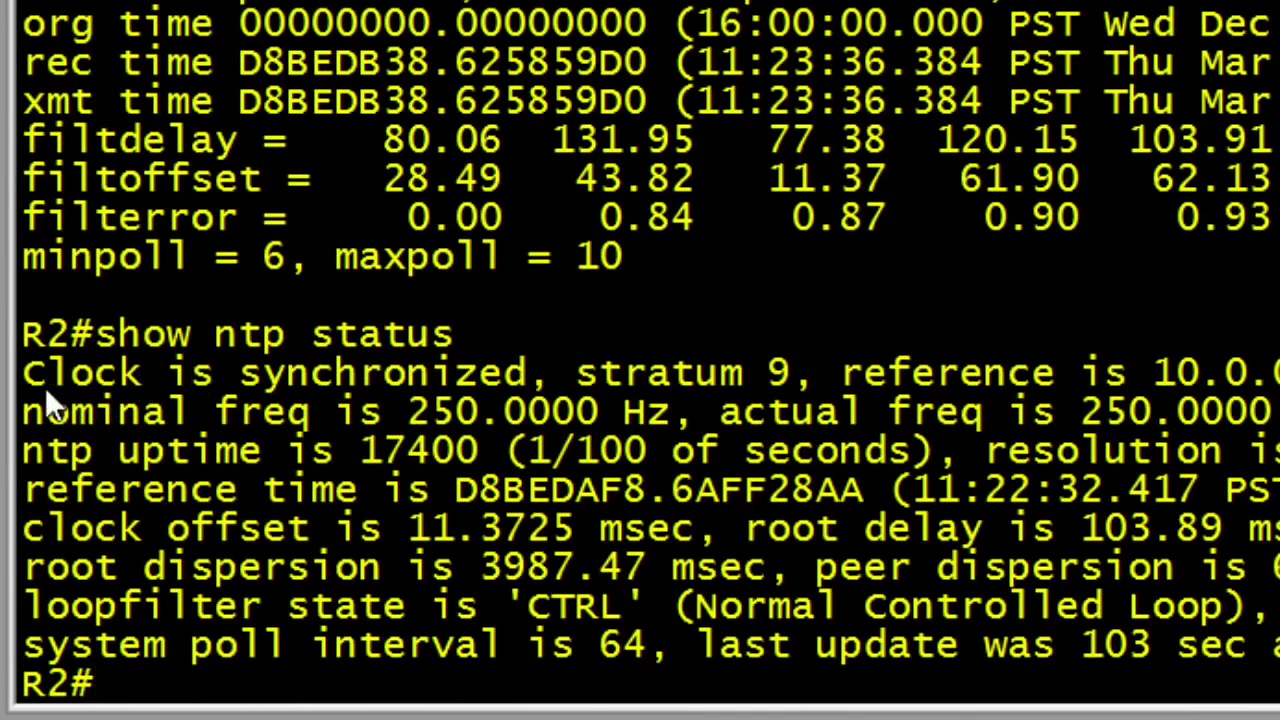
{"action": "left_click_drag", "start_coordinate": [58, 368], "coordinate": [550, 385]}
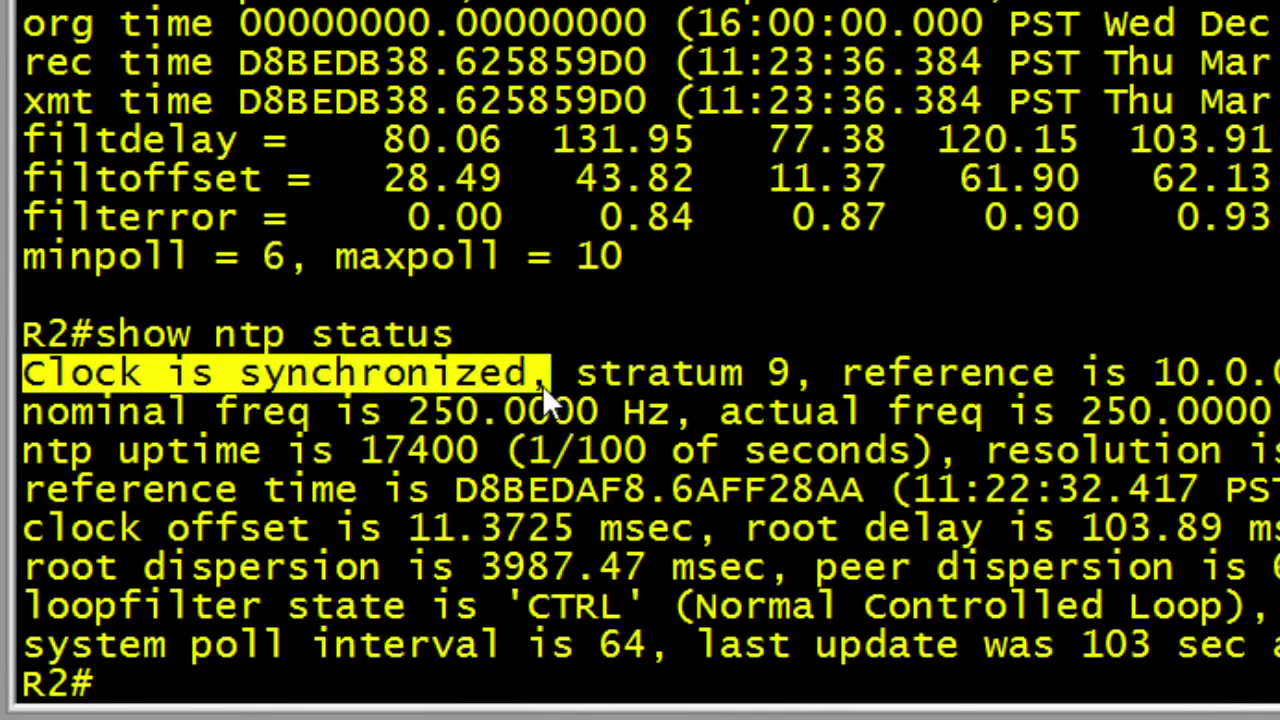
{"action": "key", "text": "Return"}
{"action": "key", "text": "Return"}
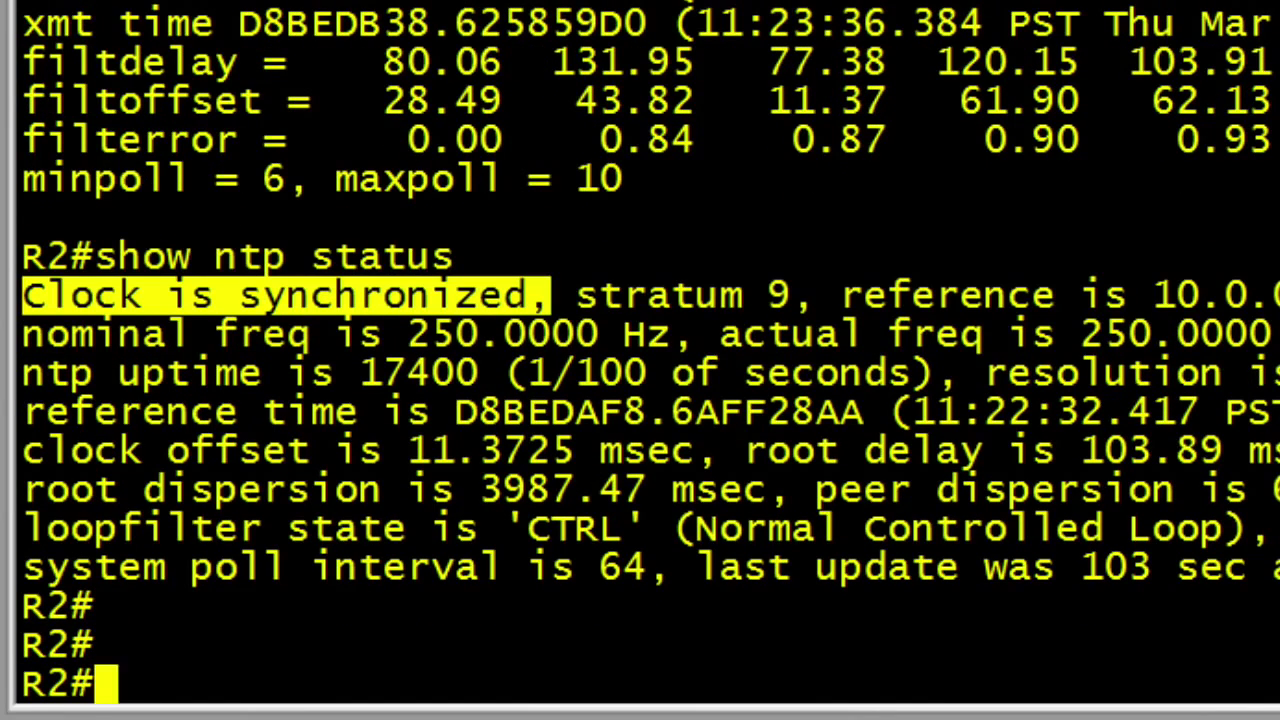
- Run show clock on R2 to see the synchronized time
{"action": "type", "text": "show ntp associations detail"}
{"action": "key", "text": "BackSpace"}
{"action": "key", "text": "BackSpace"}
{"action": "key", "text": "BackSpace"}
{"action": "key", "text": "BackSpace"}
{"action": "key", "text": "BackSpace"}
{"action": "key", "text": "BackSpace"}
{"action": "key", "text": "BackSpace"}
{"action": "key", "text": "BackSpace"}
{"action": "key", "text": "BackSpace"}
{"action": "key", "text": "BackSpace"}
{"action": "key", "text": "BackSpace"}
{"action": "key", "text": "BackSpace"}
{"action": "key", "text": "BackSpace"}
{"action": "key", "text": "BackSpace"}
{"action": "key", "text": "BackSpace"}
{"action": "key", "text": "BackSpace"}
{"action": "key", "text": "BackSpace"}
{"action": "key", "text": "BackSpace"}
{"action": "key", "text": "BackSpace"}
{"action": "key", "text": "BackSpace"}
{"action": "key", "text": "BackSpace"}
{"action": "key", "text": "BackSpace"}
{"action": "key", "text": "BackSpace"}
{"action": "type", "text": "clock"}
{"action": "key", "text": "Return"}
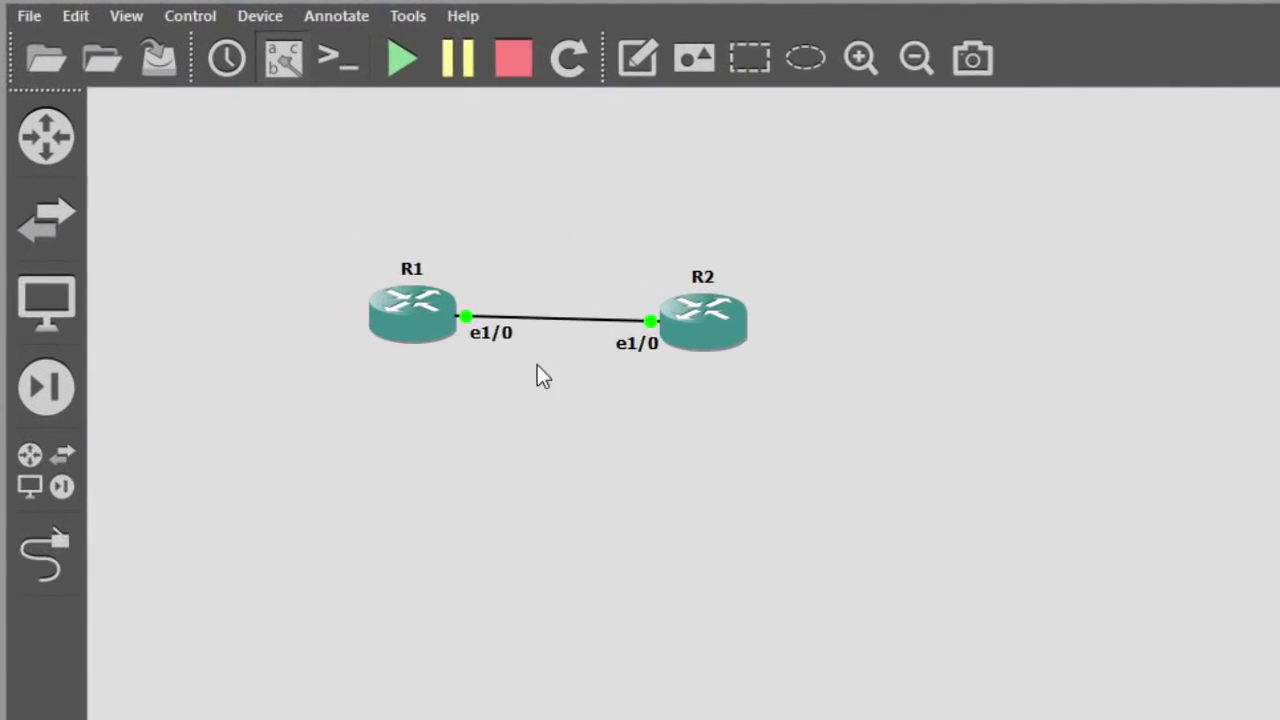
- Stop the capture on the R1–R2 link
{"action": "right_click", "coordinate": [648, 380]}
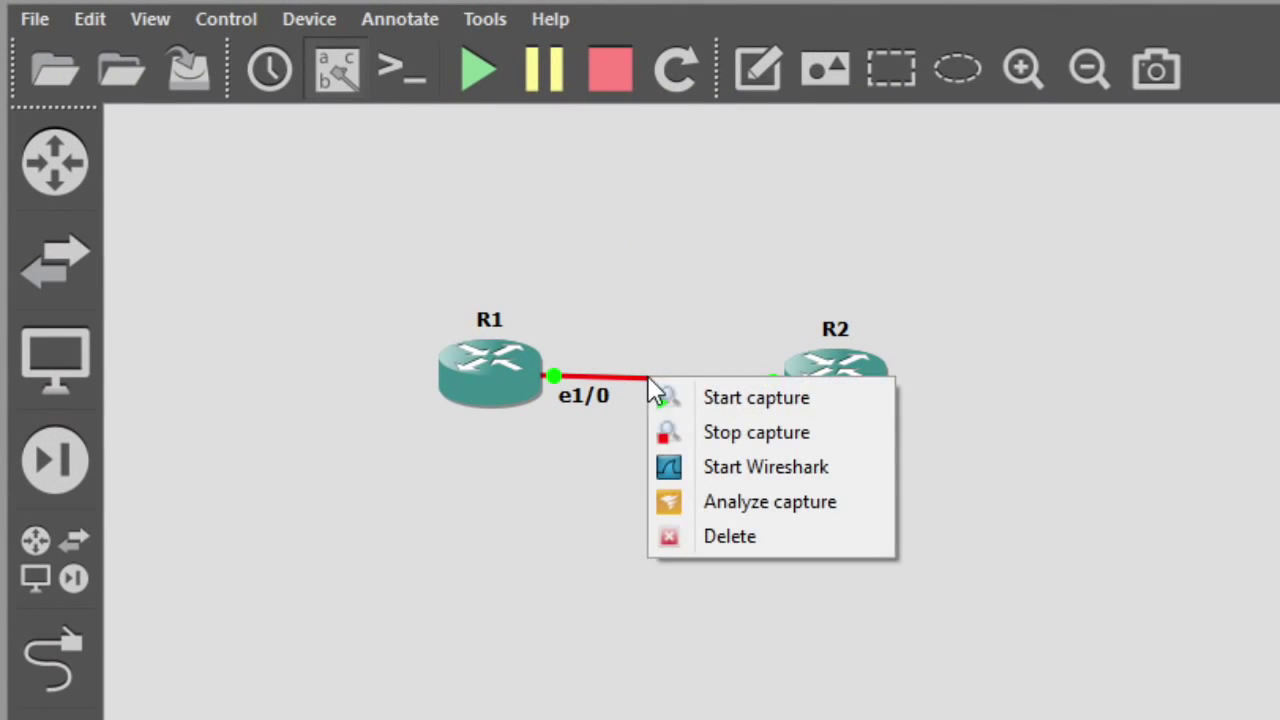
{"action": "left_click", "coordinate": [740, 440]}
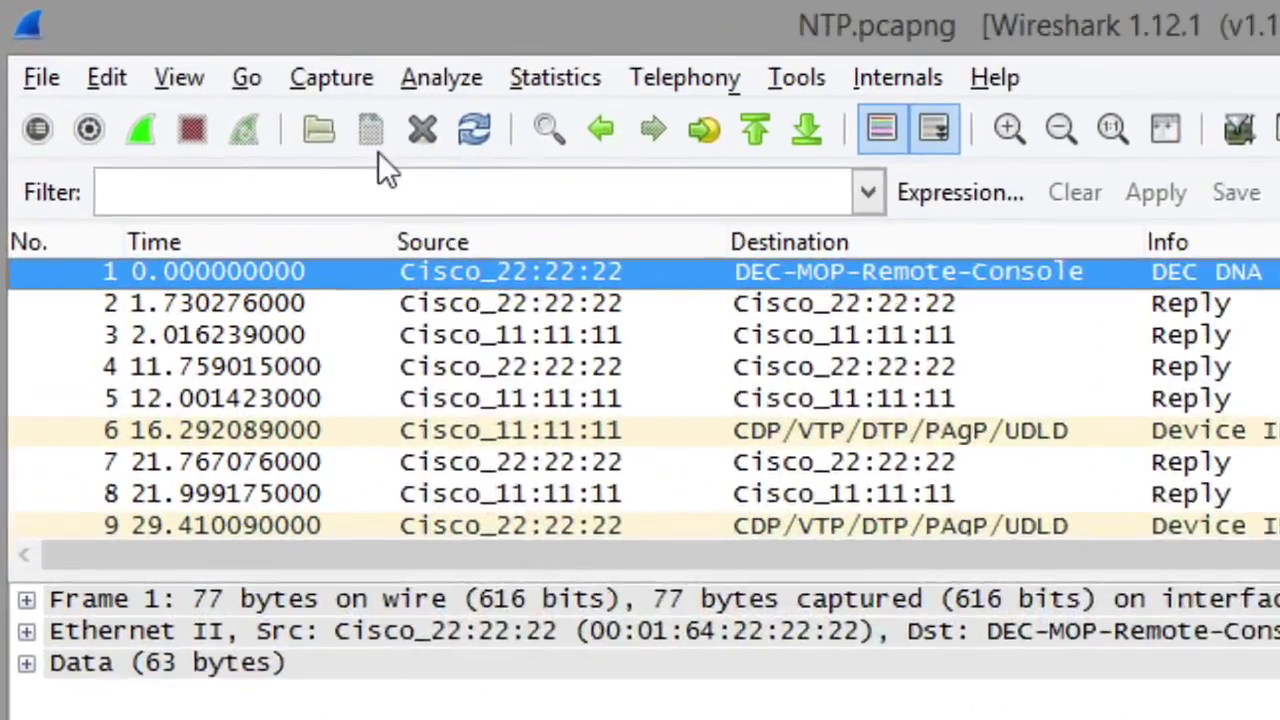
- Apply the 'ntp' display filter and expand packet 40's Ethernet II details, checking Type IP (0x0800)
{"action": "left_click", "coordinate": [284, 138]}
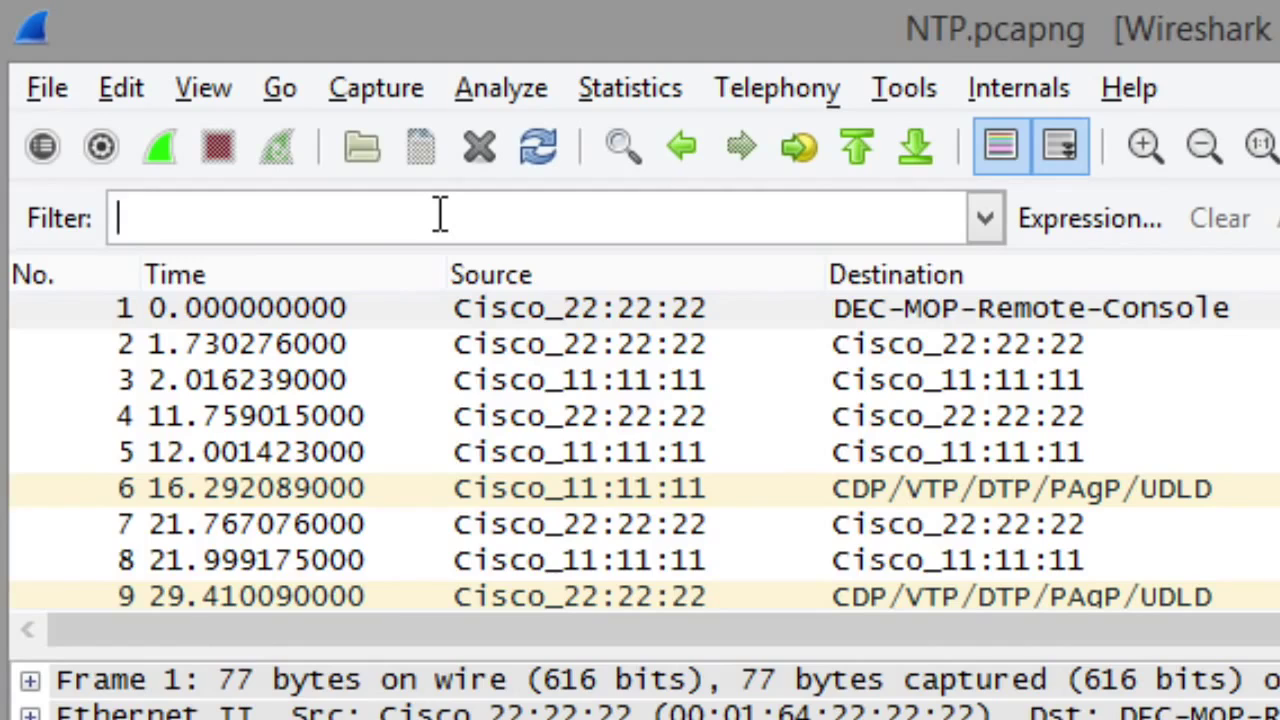
{"action": "type", "text": "ntp"}
{"action": "key", "text": "Return"}
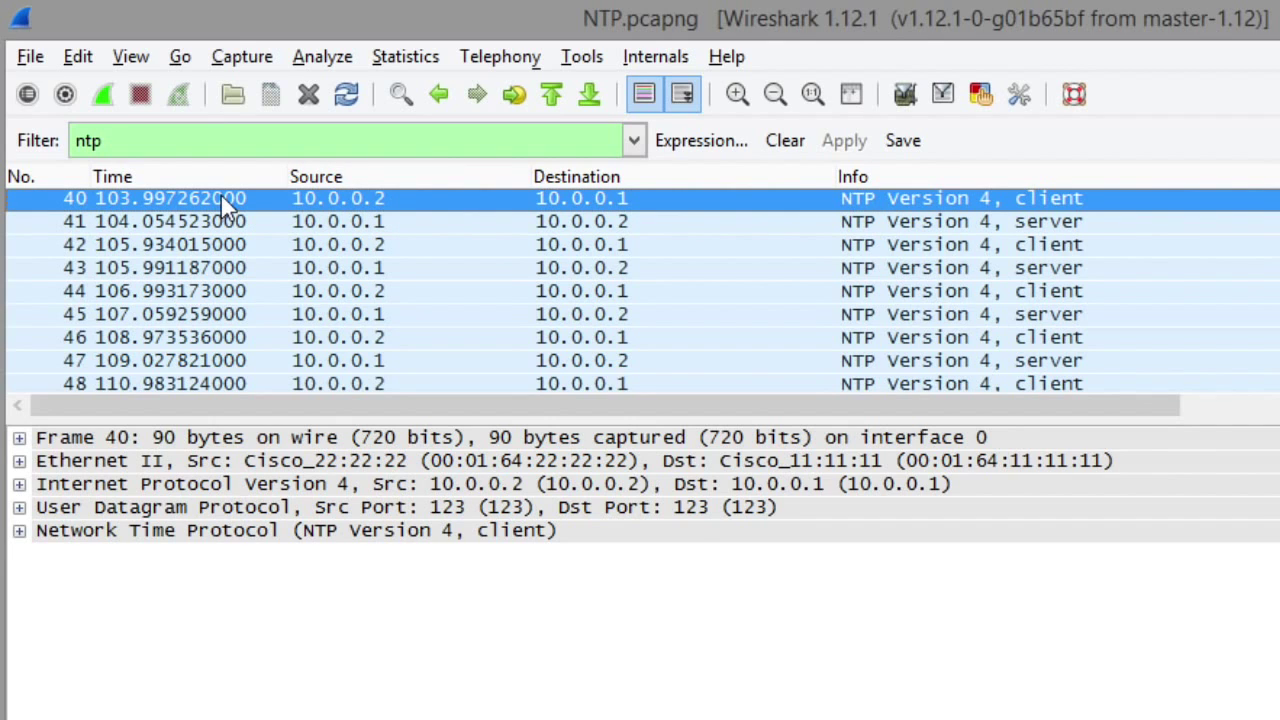
{"action": "left_click", "coordinate": [19, 461]}
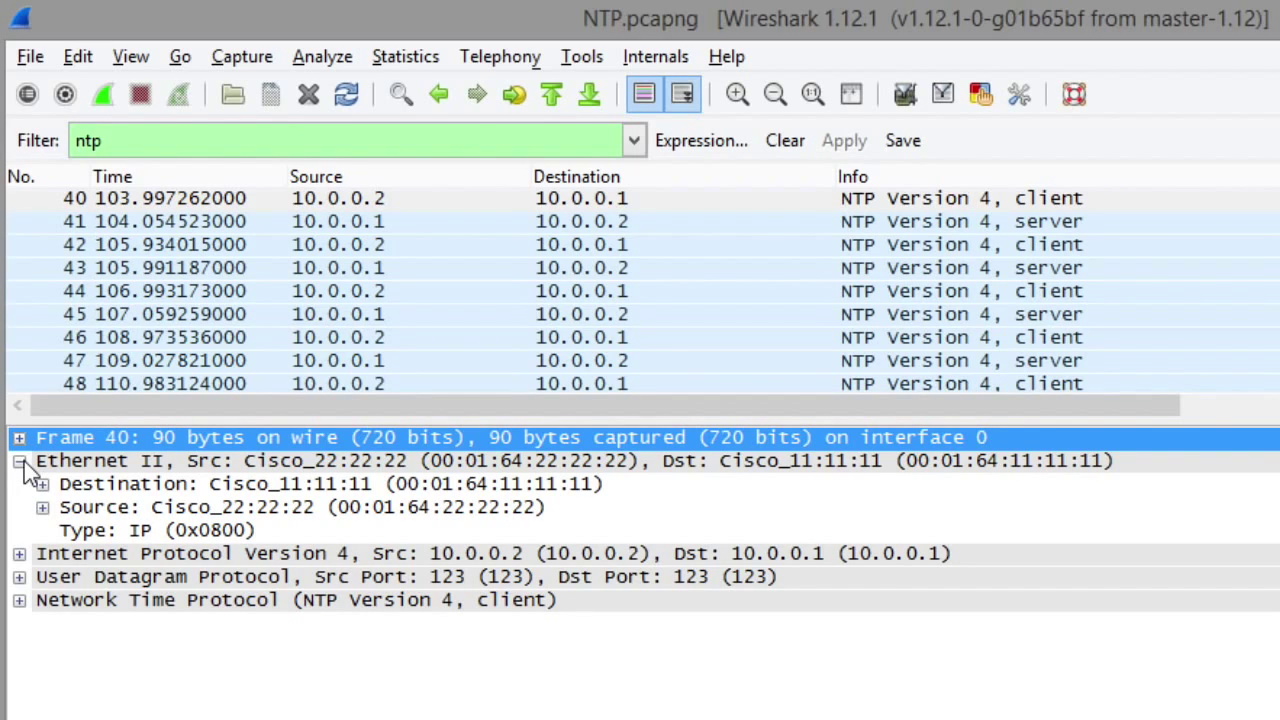
{"action": "left_click", "coordinate": [210, 533]}
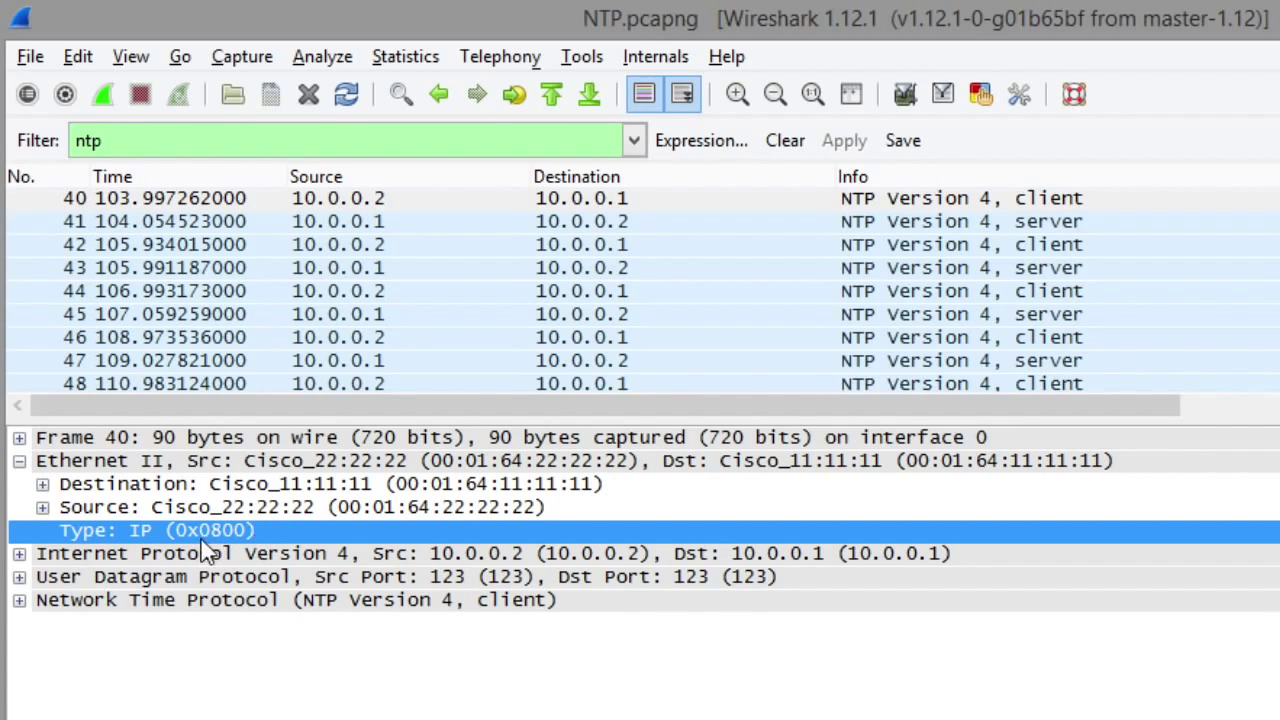
- Inspect packet 40's IPv4 header: Time to live 255 and Protocol UDP (17)
{"action": "left_click", "coordinate": [19, 461]}
{"action": "left_click", "coordinate": [19, 484]}
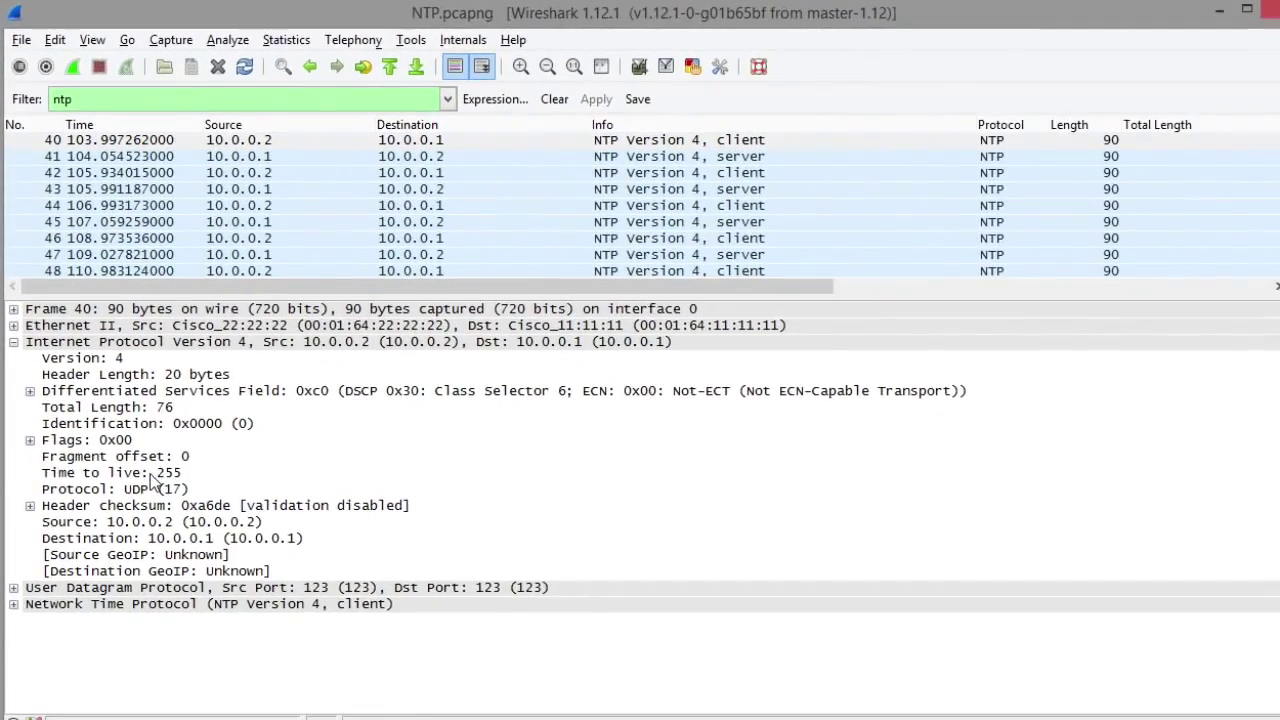
{"action": "left_click", "coordinate": [235, 669]}
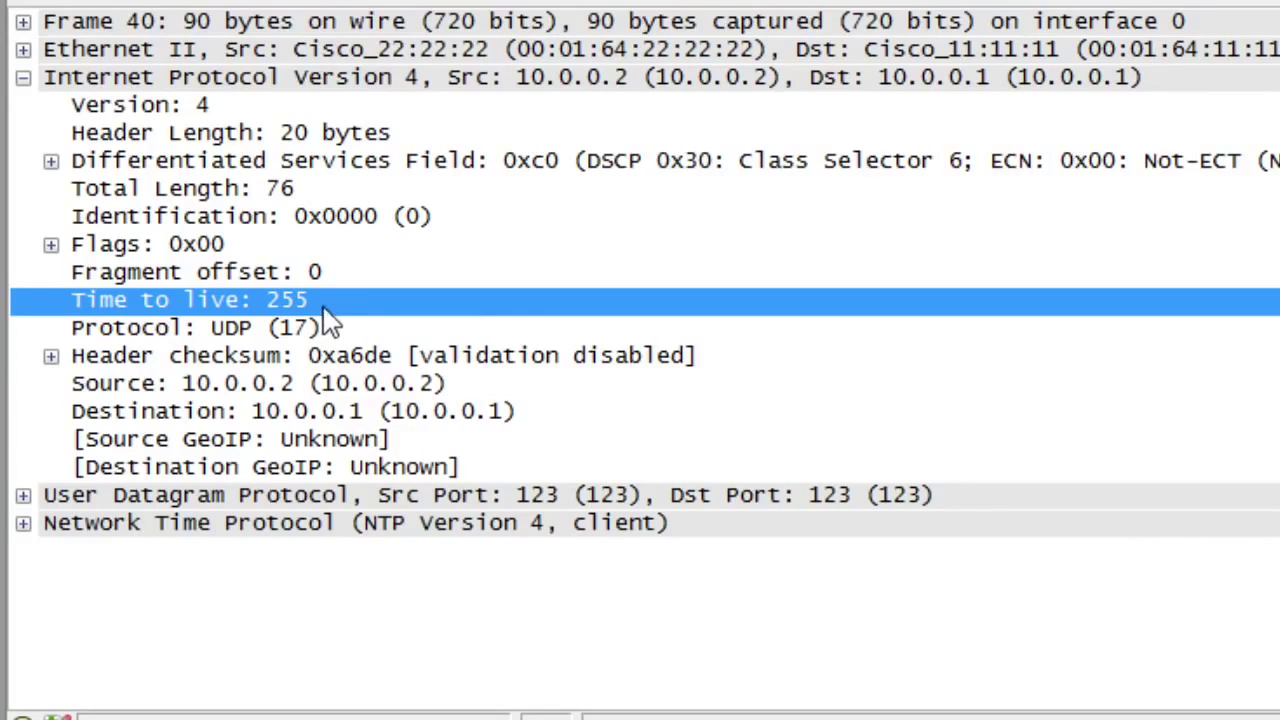
{"action": "left_click", "coordinate": [303, 336]}
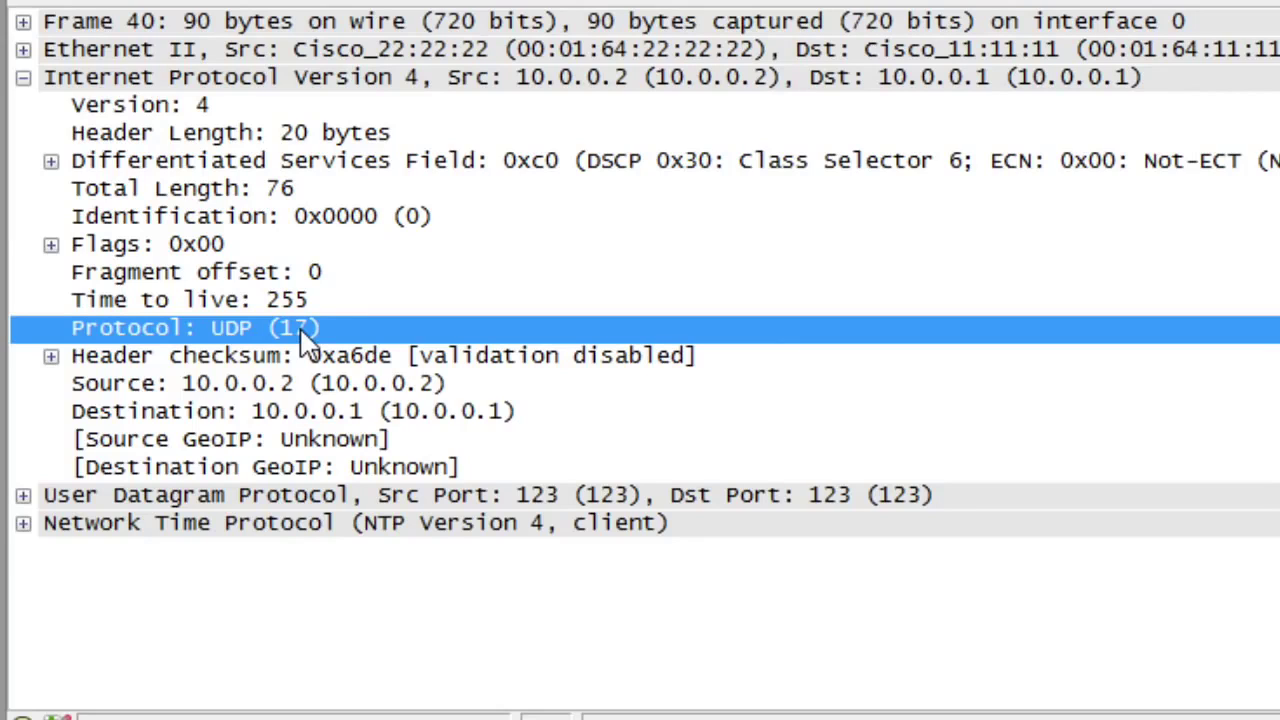
{"action": "left_click", "coordinate": [24, 79]}
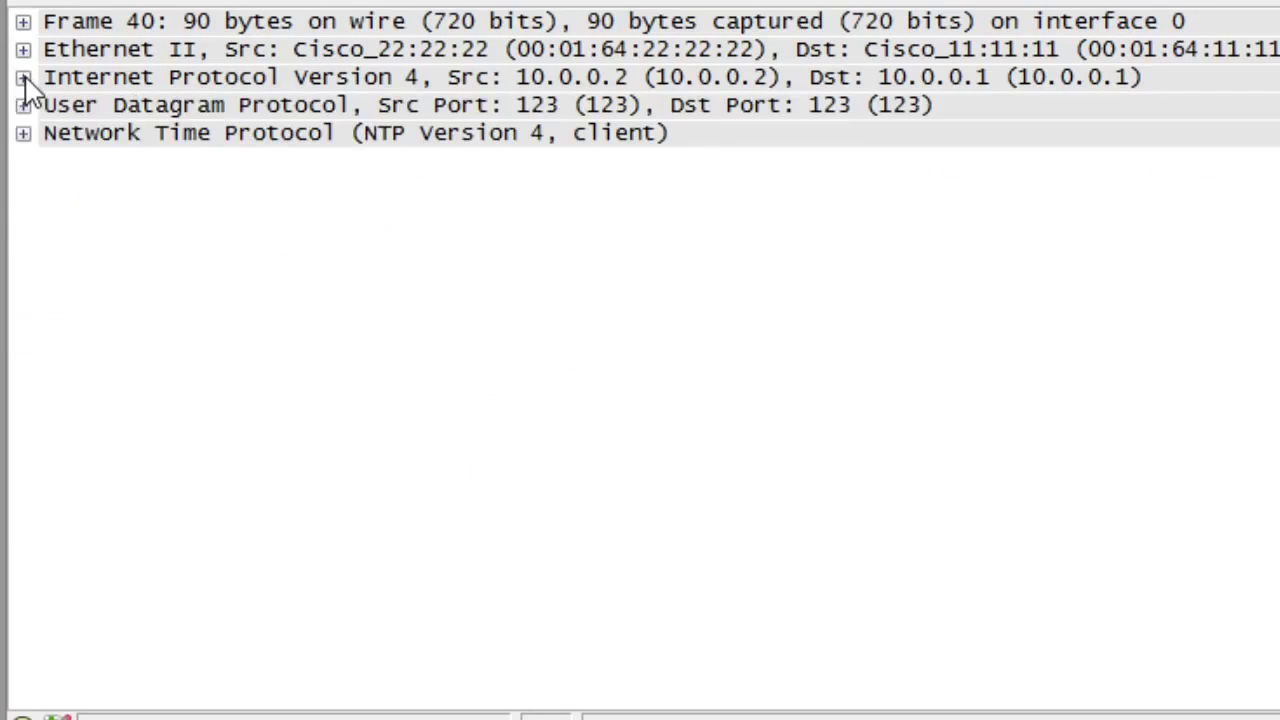
- Inspect the UDP header, confirming source and destination ports are both 123
{"action": "left_click", "coordinate": [23, 107]}
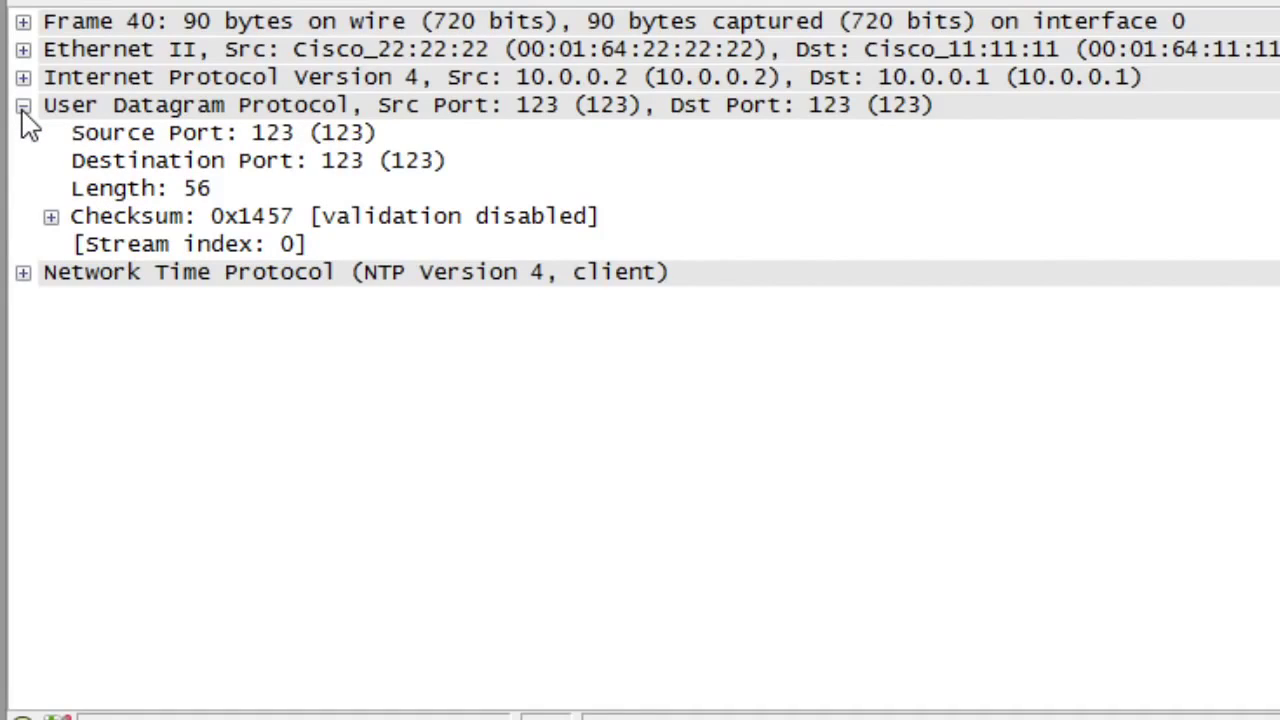
{"action": "left_click", "coordinate": [180, 135]}
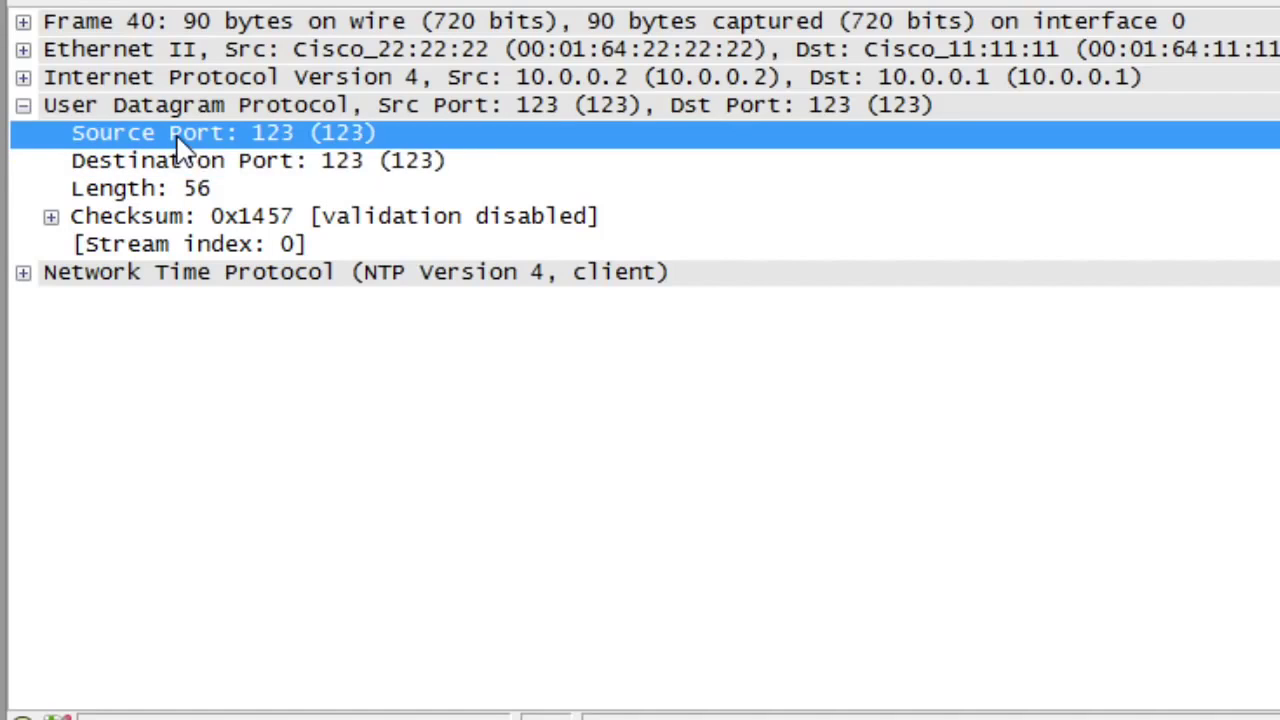
{"action": "left_click", "coordinate": [200, 163]}
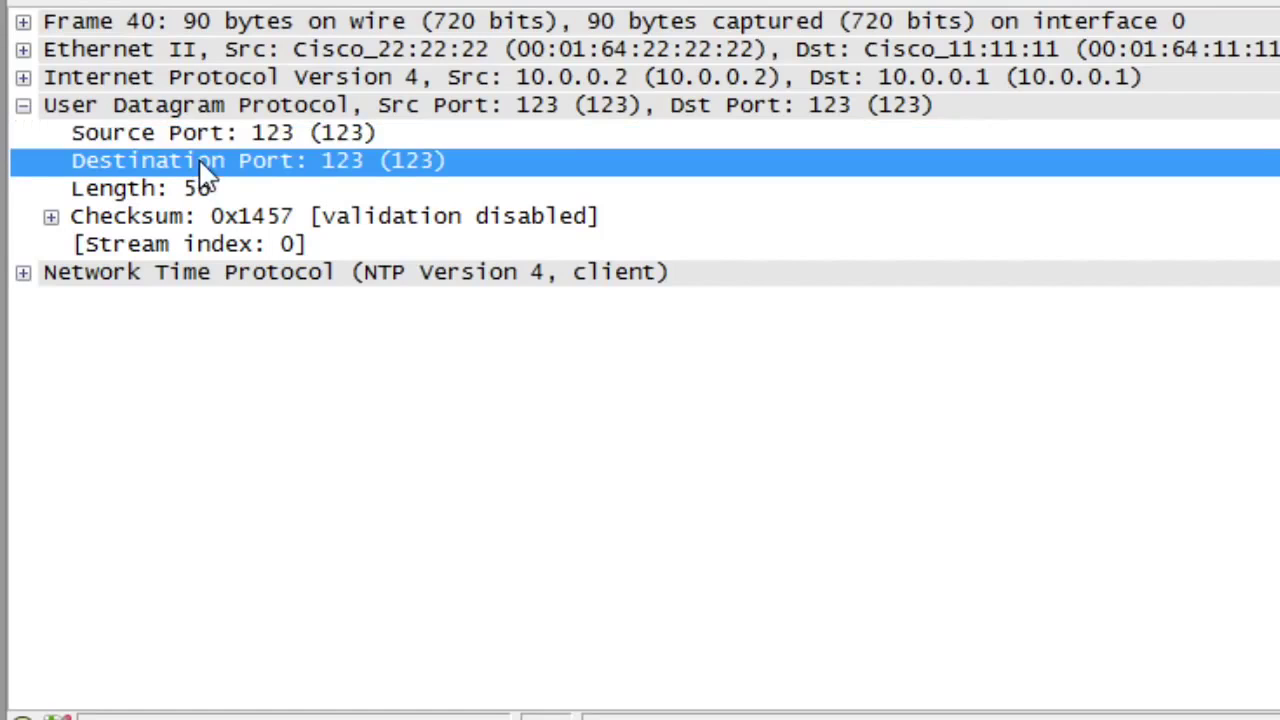
{"action": "left_click", "coordinate": [24, 106]}
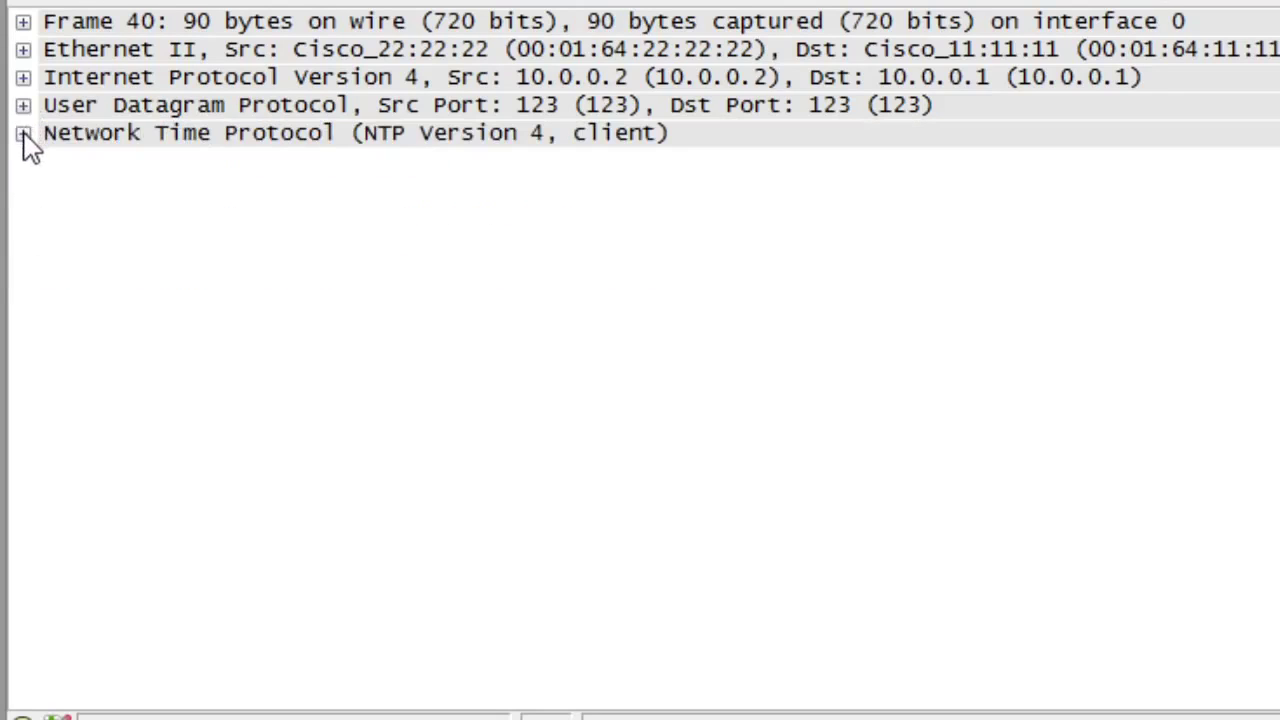
- Expand the NTP details and Flags to show Mode client (3)
{"action": "left_click", "coordinate": [23, 134]}
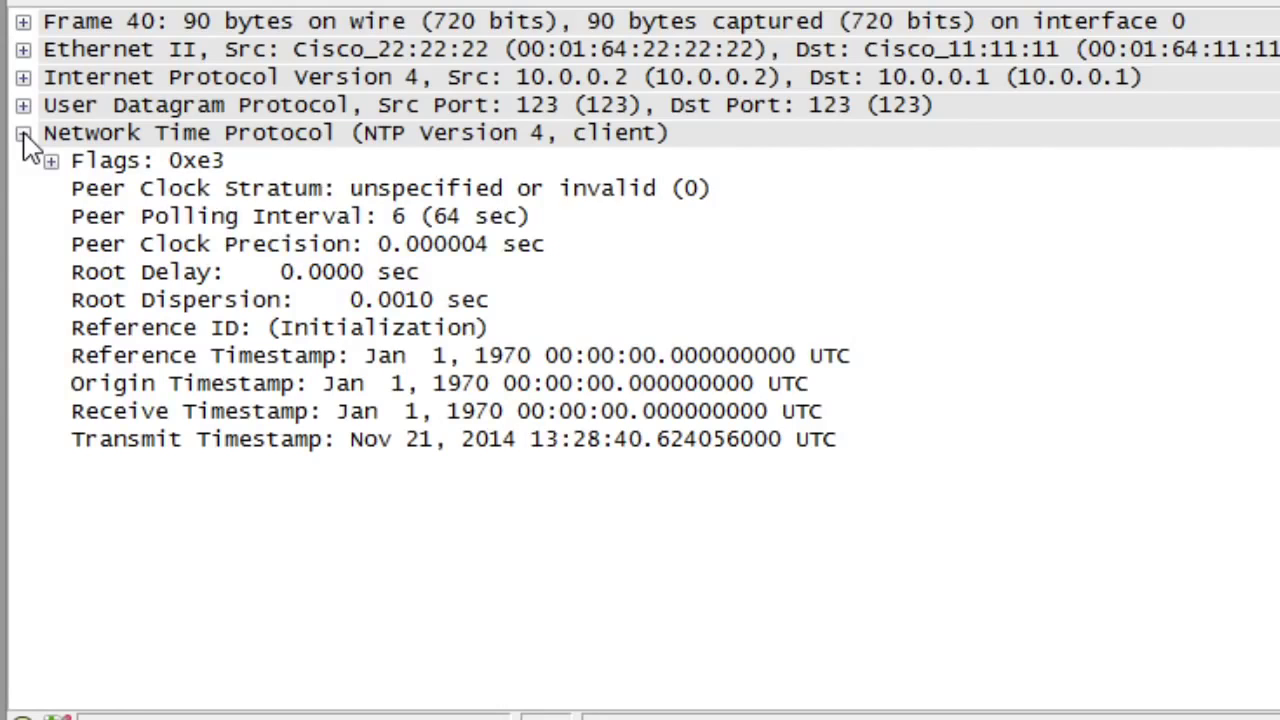
{"action": "left_click", "coordinate": [51, 161]}
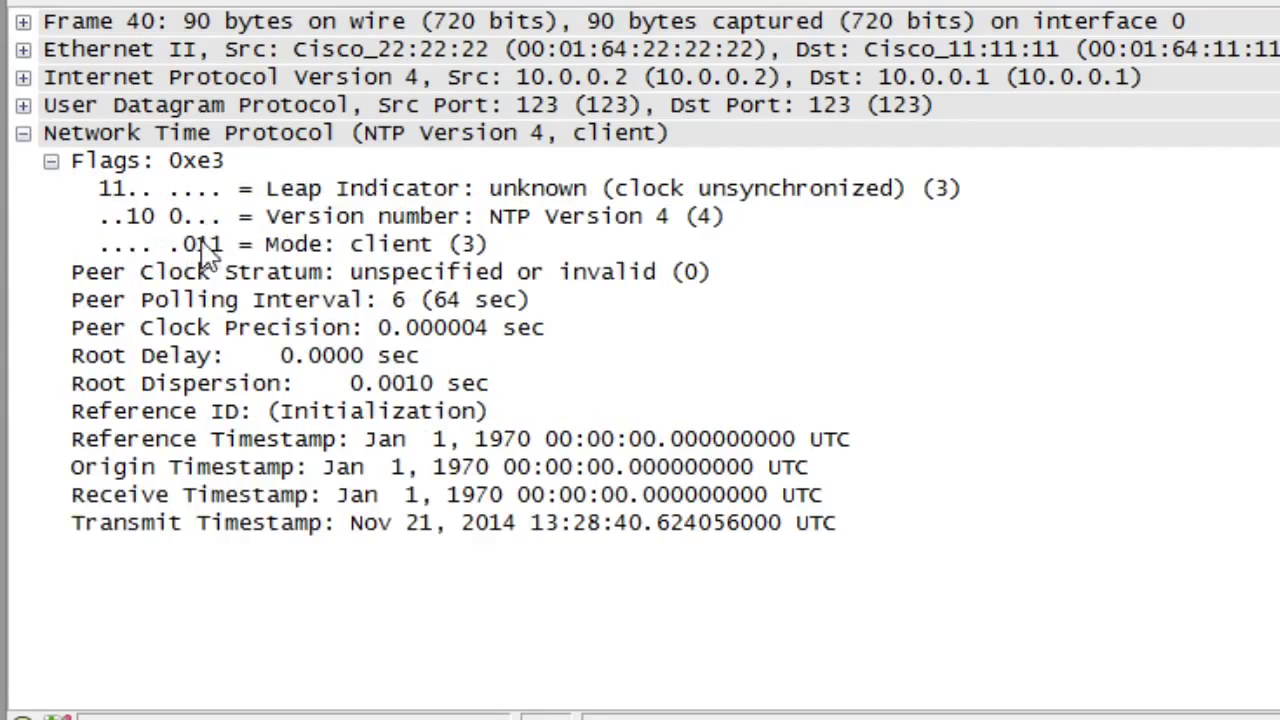
{"action": "left_click", "coordinate": [270, 250]}
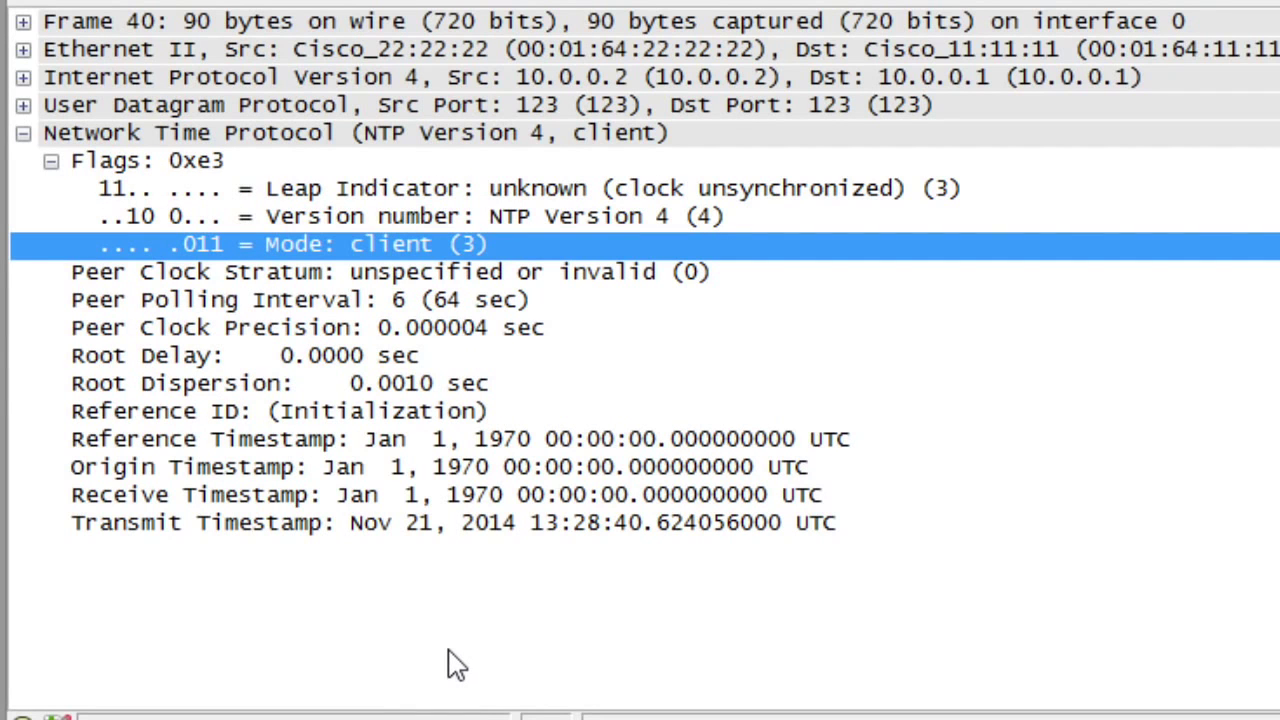